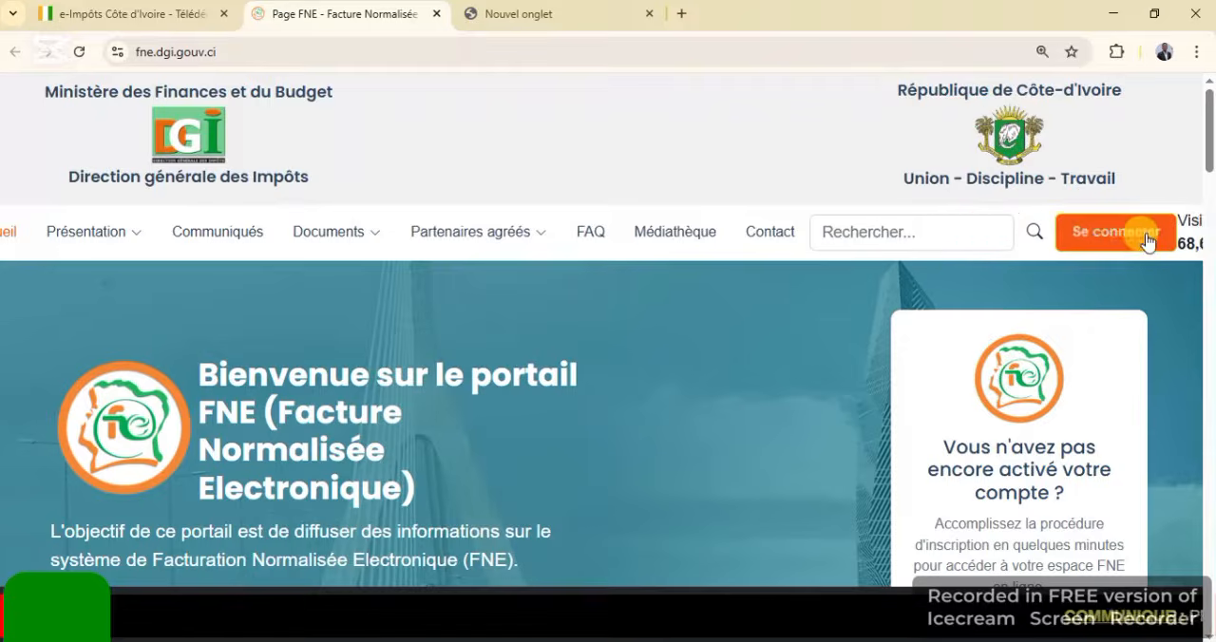
click(1139, 236)
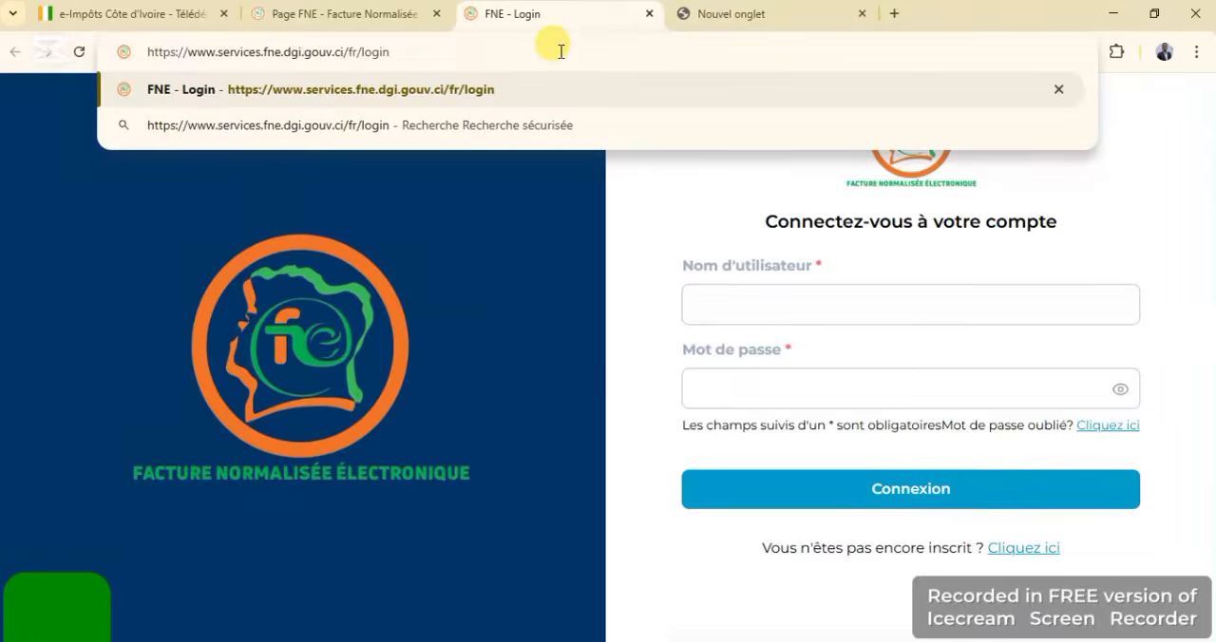
key(BackSpace)
key(BackSpace)
key(BackSpace)
key(BackSpace)
key(BackSpace)
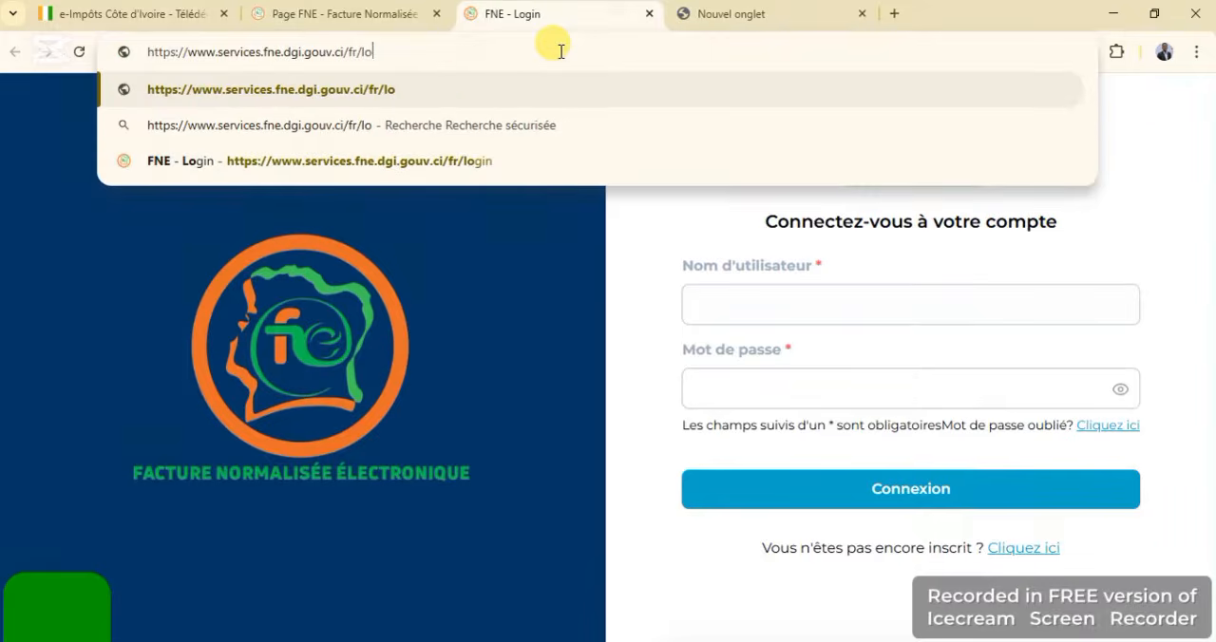
key(BackSpace)
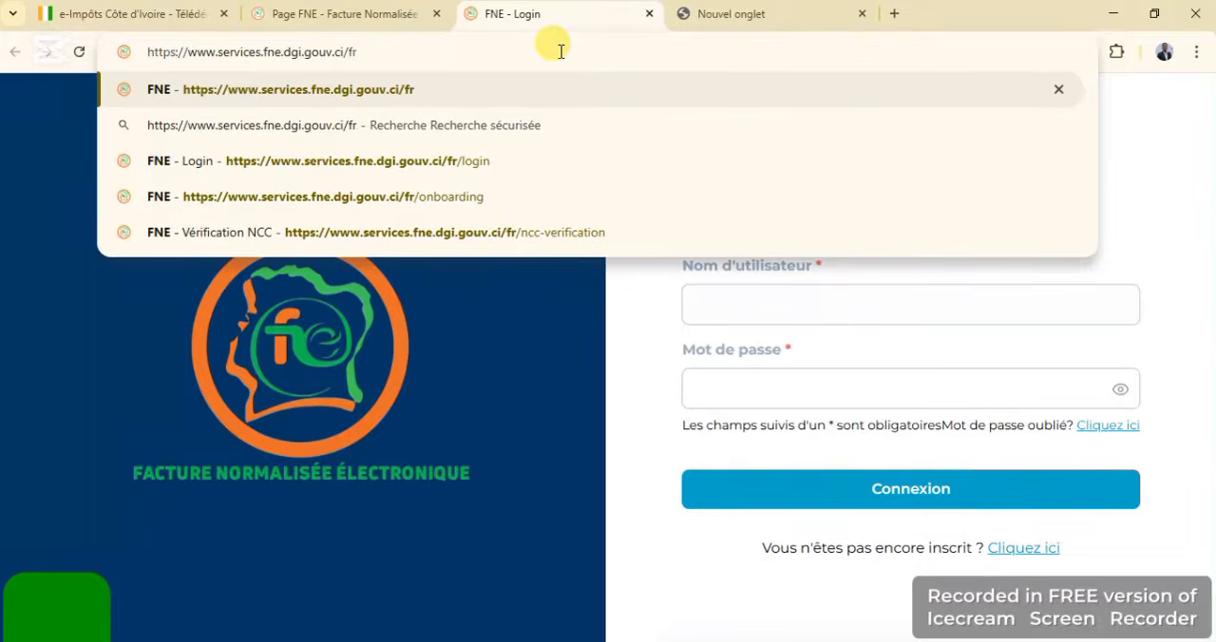
key(Return)
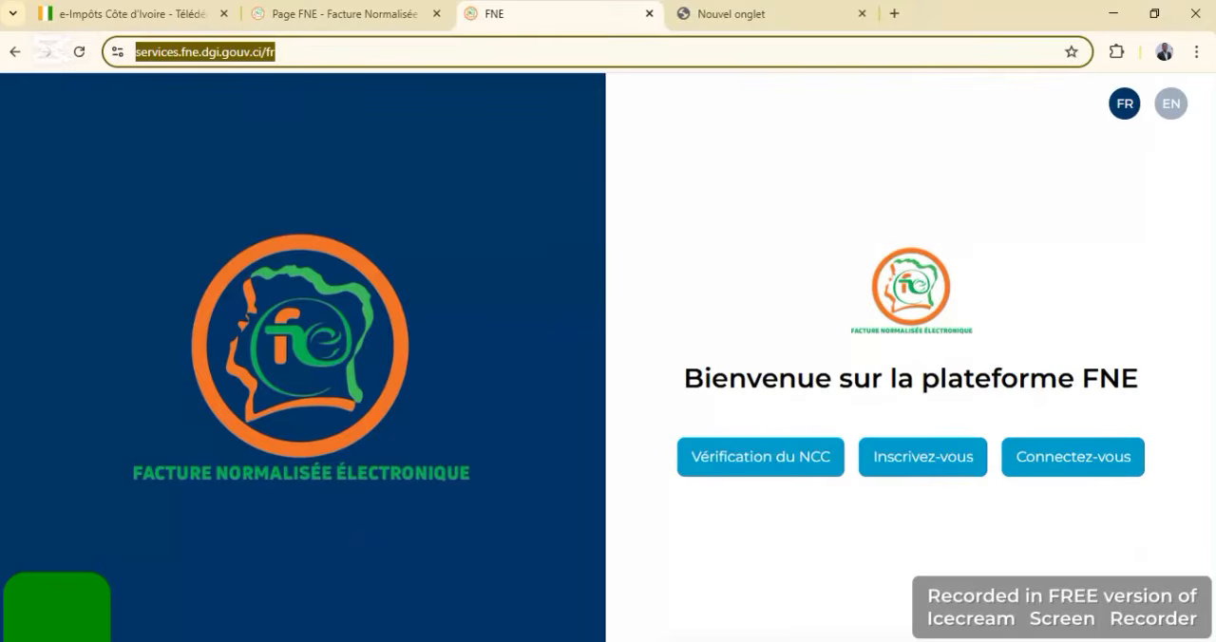
Open the NCC verification page of the FNE services site in a new browser tab
click(894, 14)
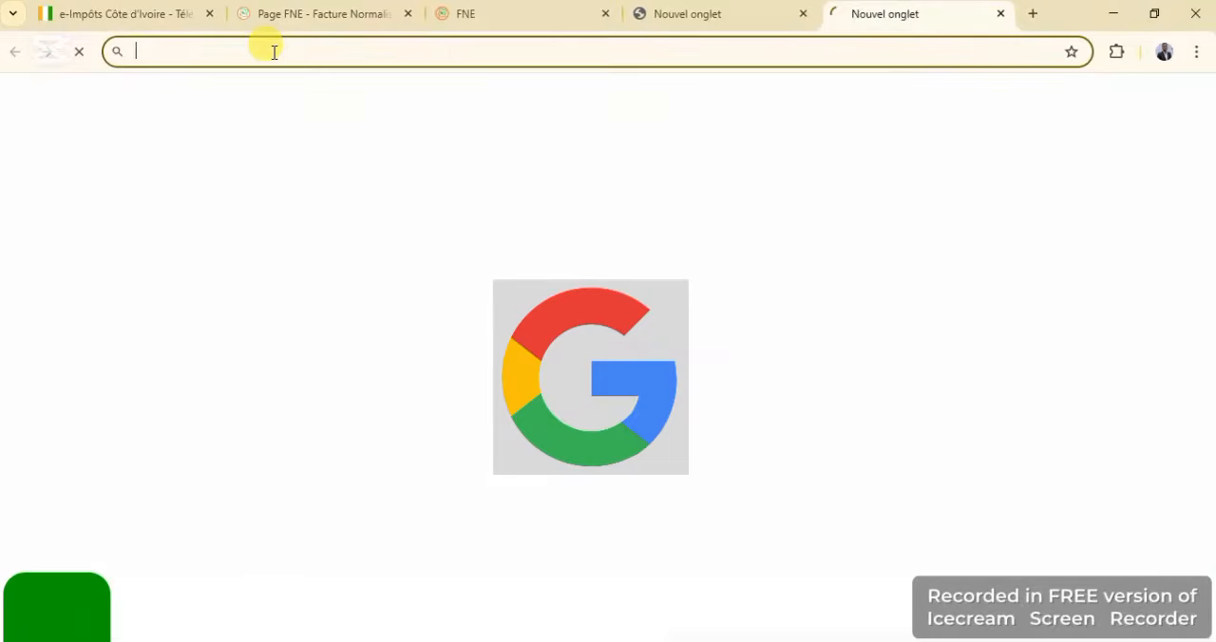
text(fghjklm)
key(BackSpace)
key(BackSpace)
key(BackSpace)
key(BackSpace)
key(BackSpace)
key(BackSpace)
key(BackSpace)
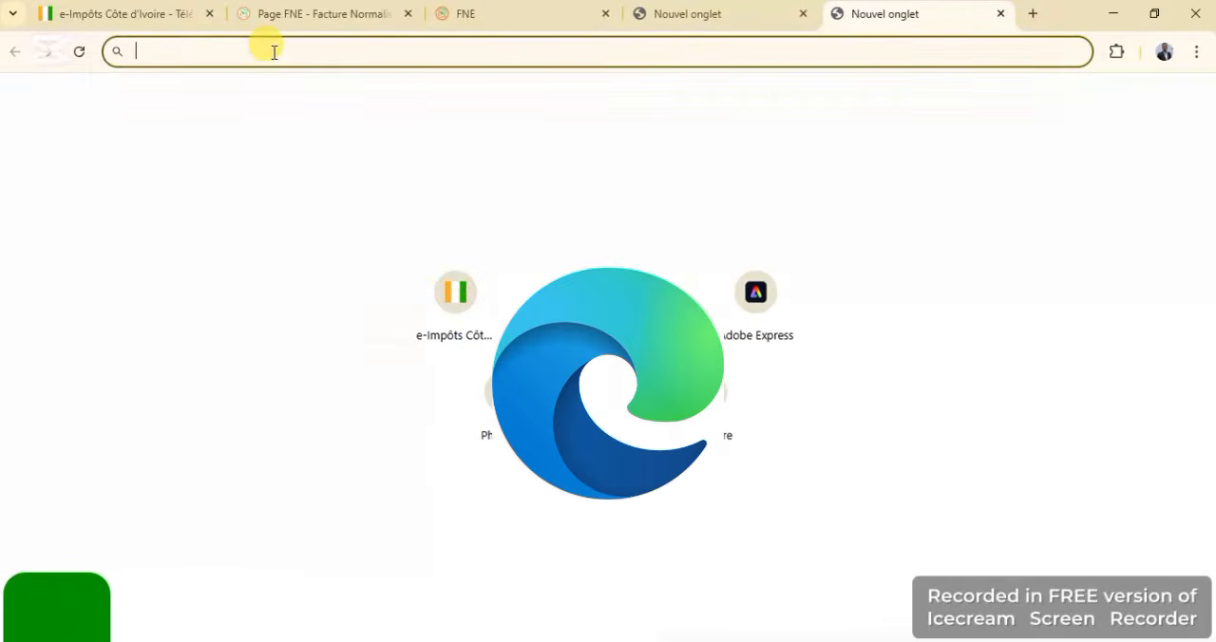
text(https://www.services.fne.dgi.gouv.ci/fr)
key(Return)
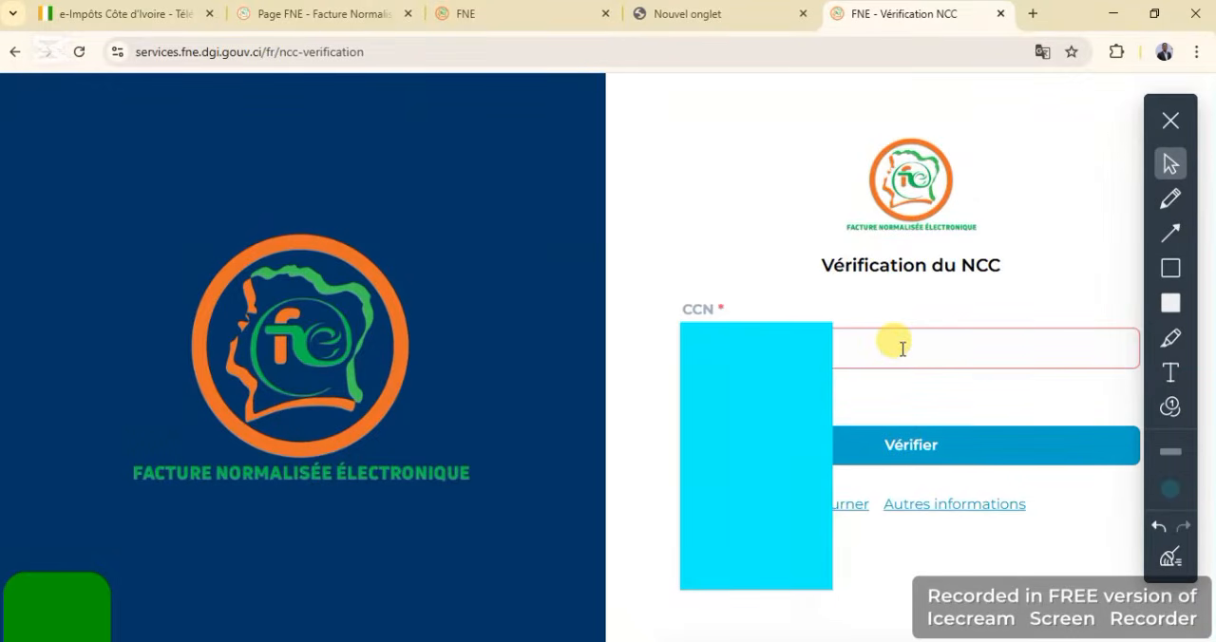
Enter a taxpayer account number in the CCN field and verify it
click(902, 348)
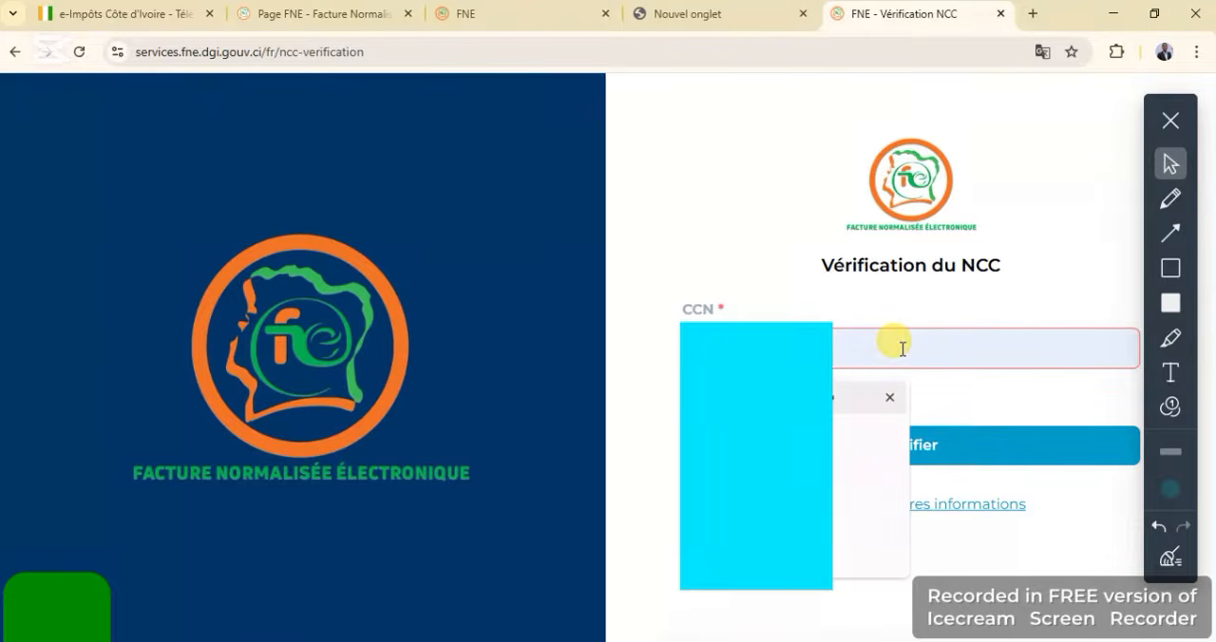
text(2)
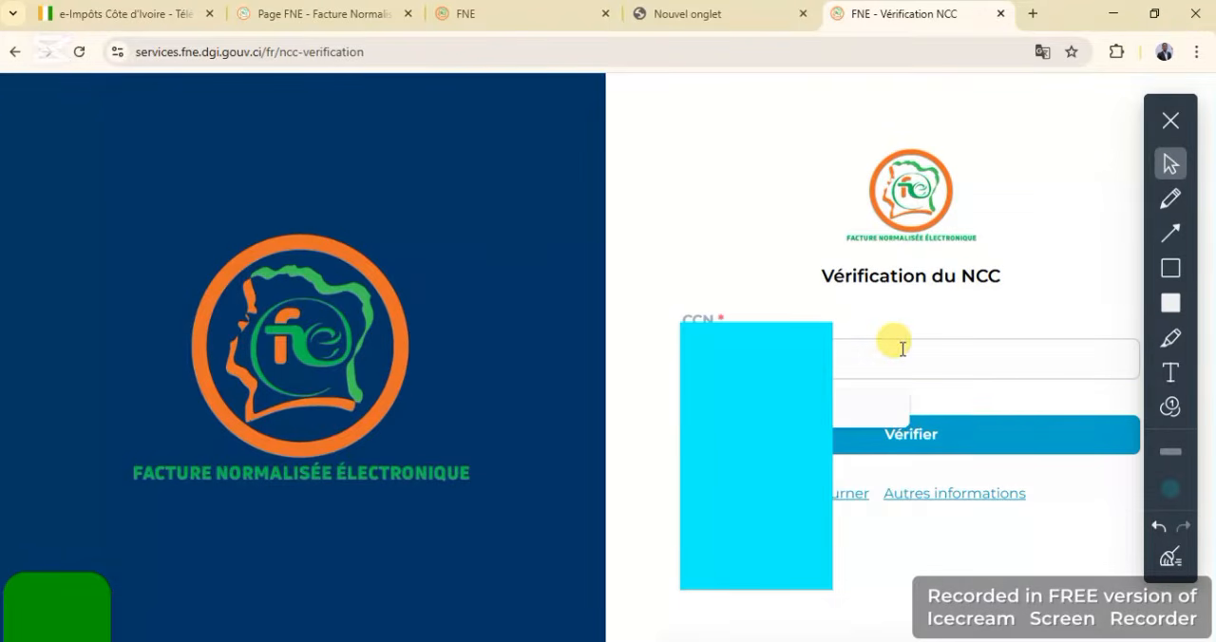
text(A)
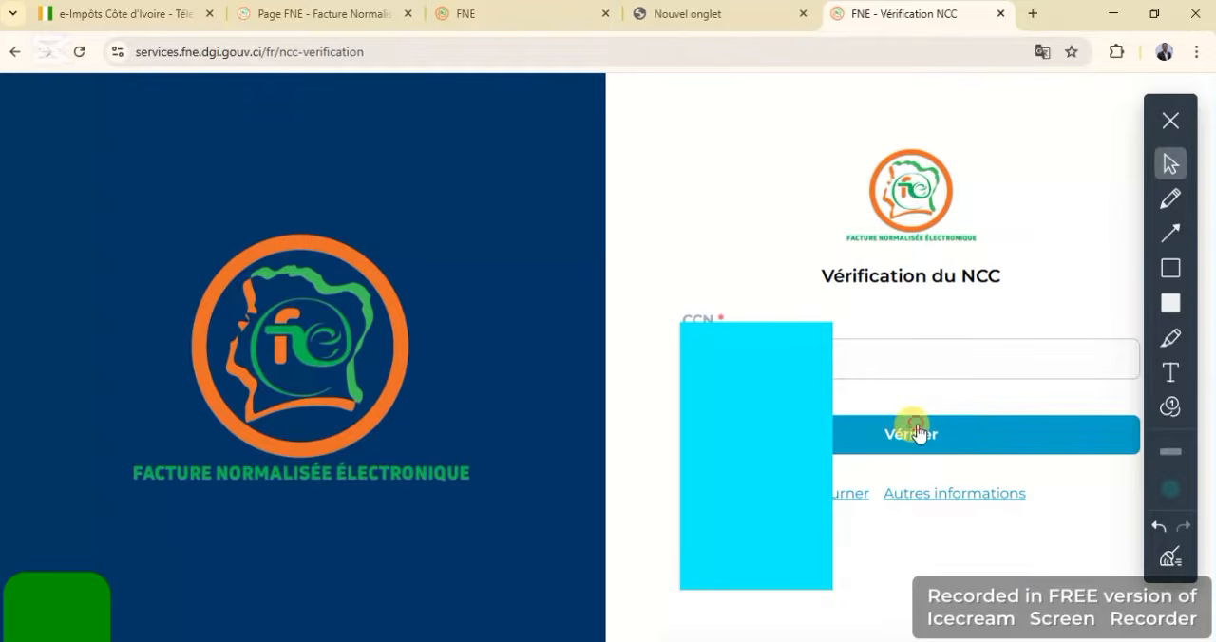
click(916, 432)
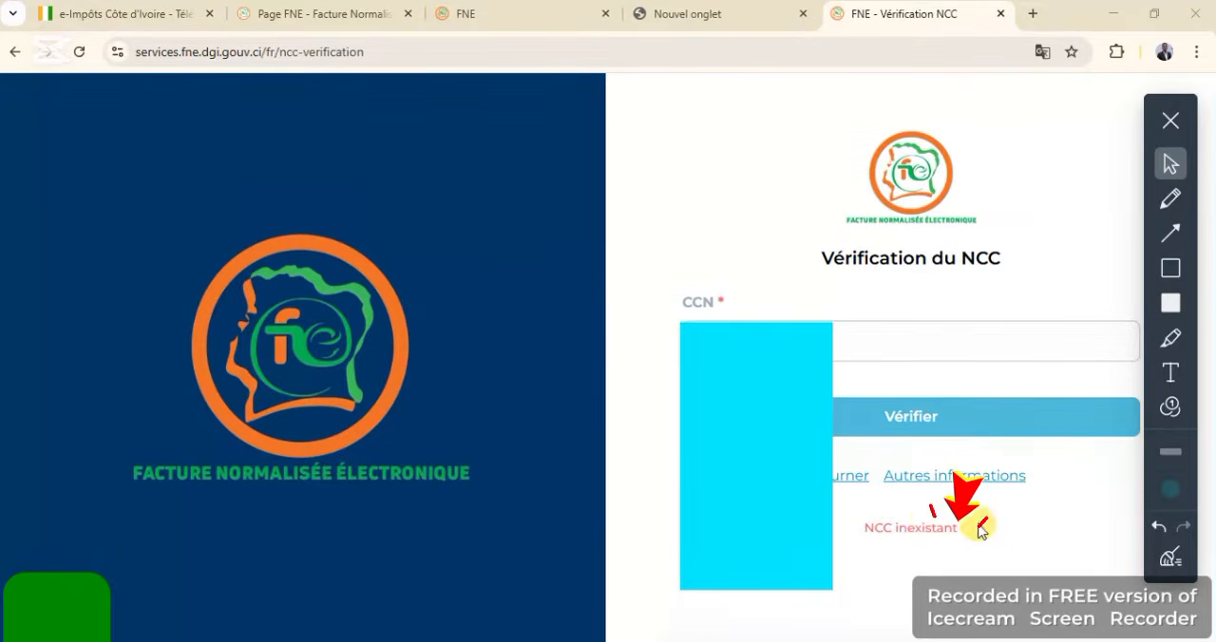
click(900, 425)
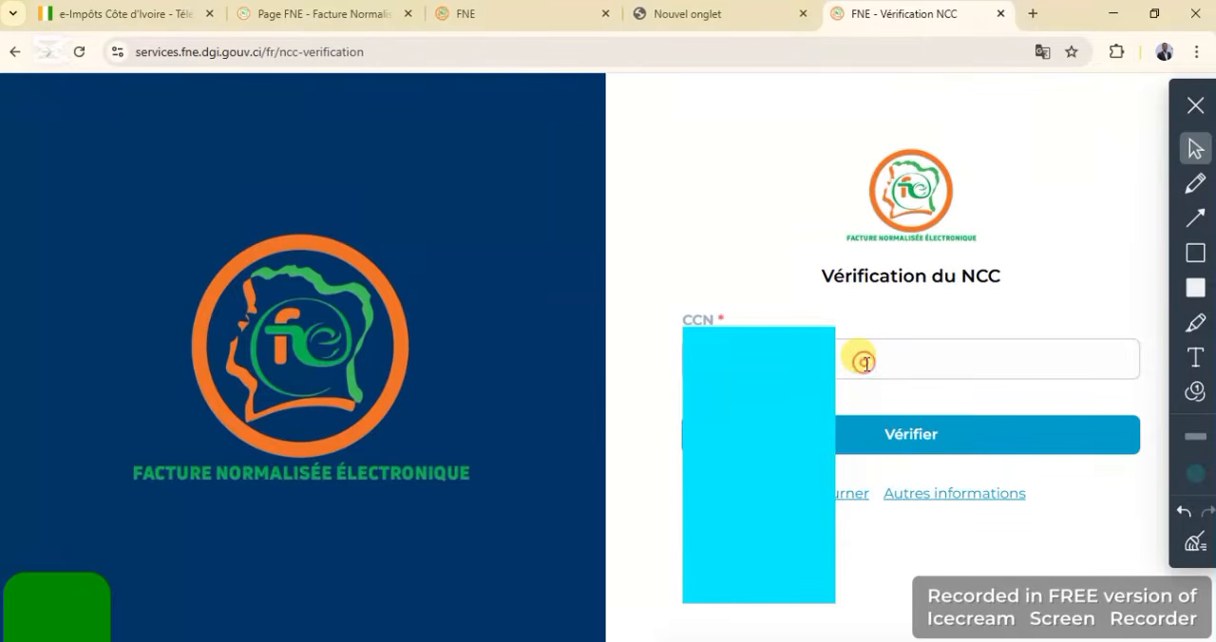
Replace the CCN entry with another company's taxpayer account number and verify it
click(864, 363)
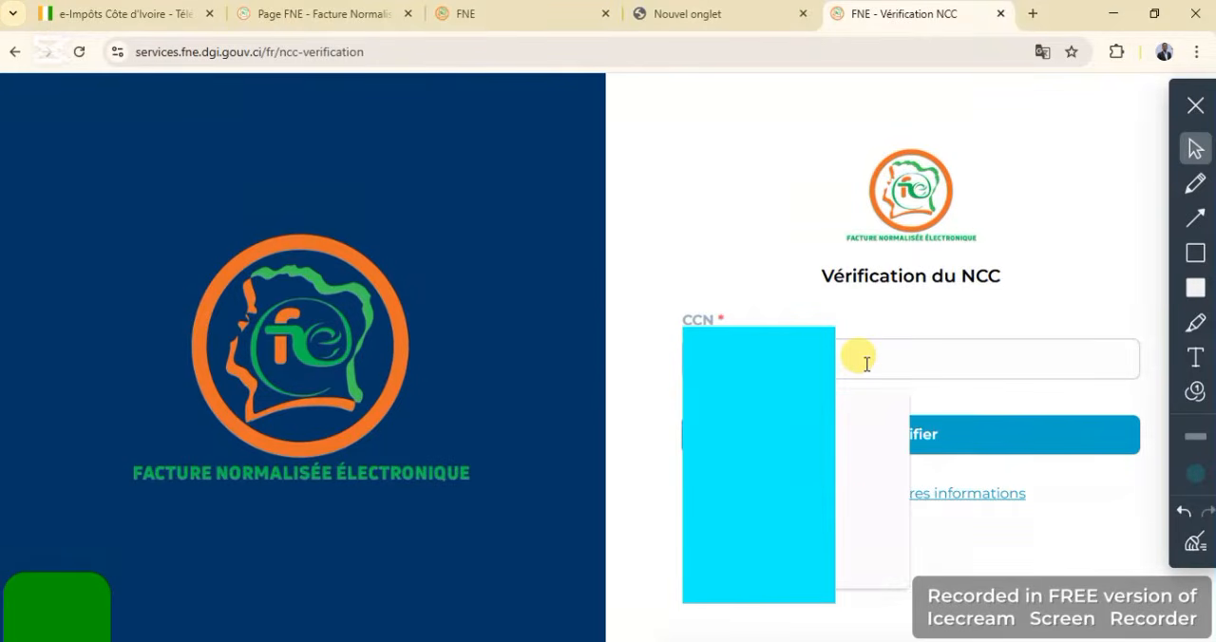
text(20)
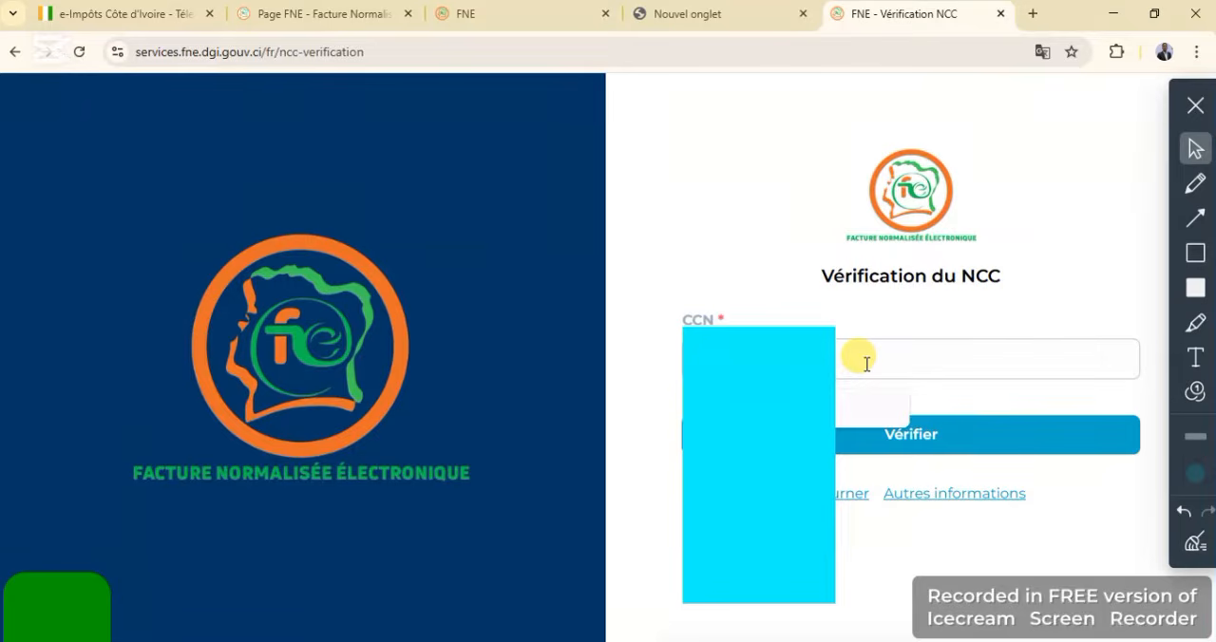
text(0)
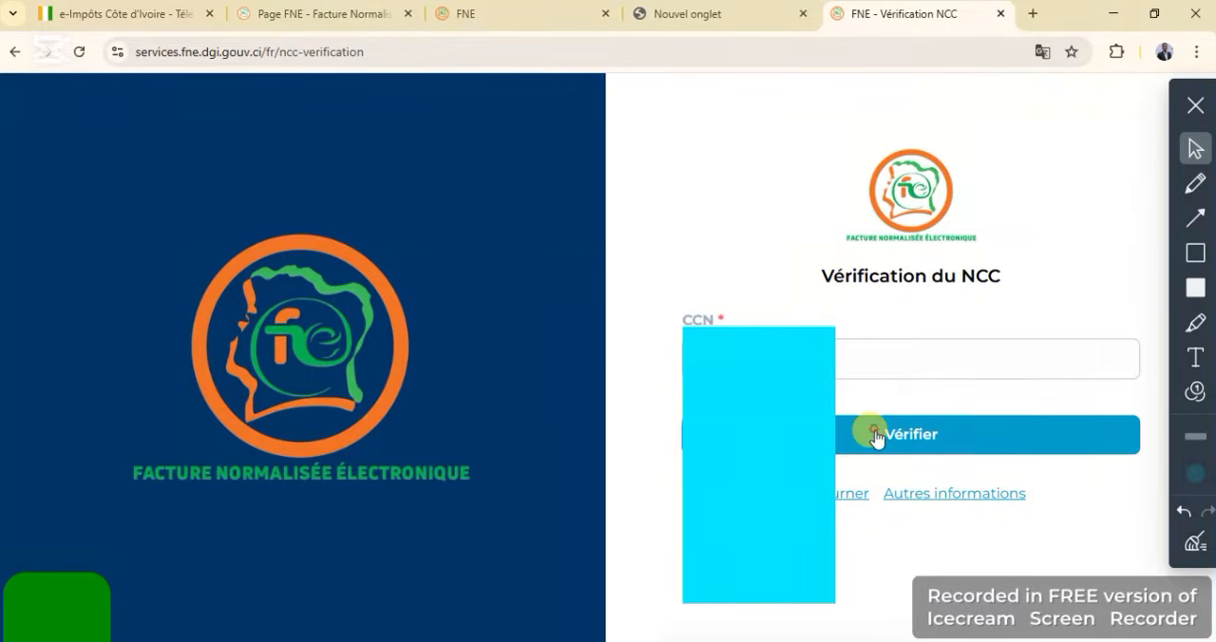
click(875, 435)
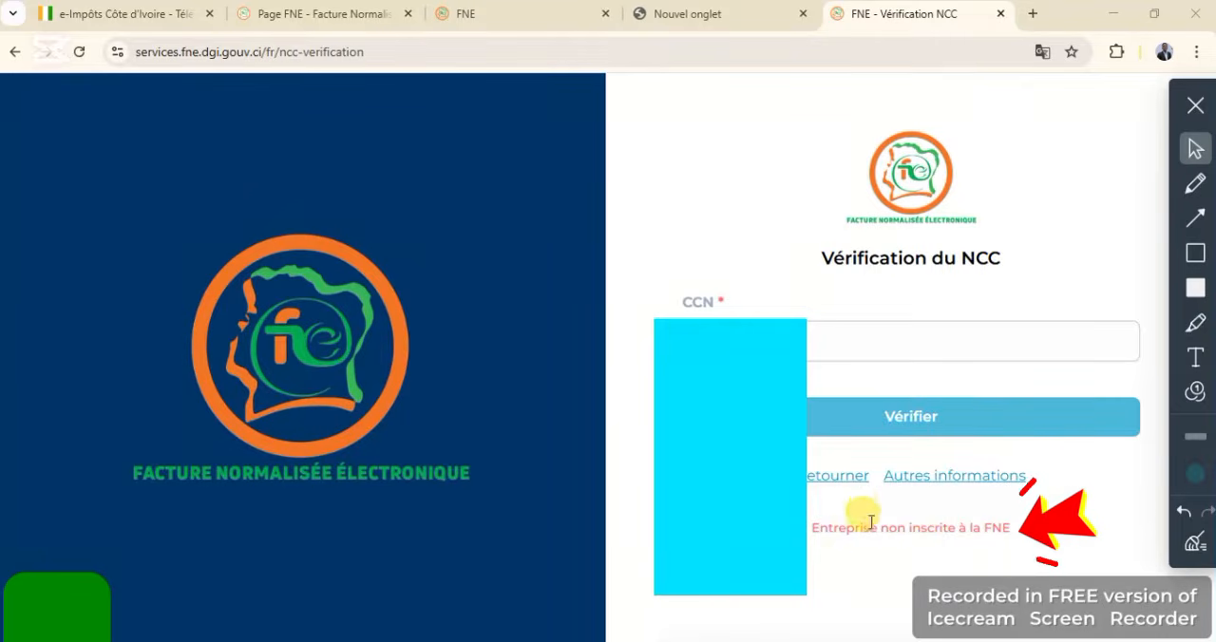
Return to the welcome page, start the registration, and submit the identification form with the company's CCN and NTD
click(848, 475)
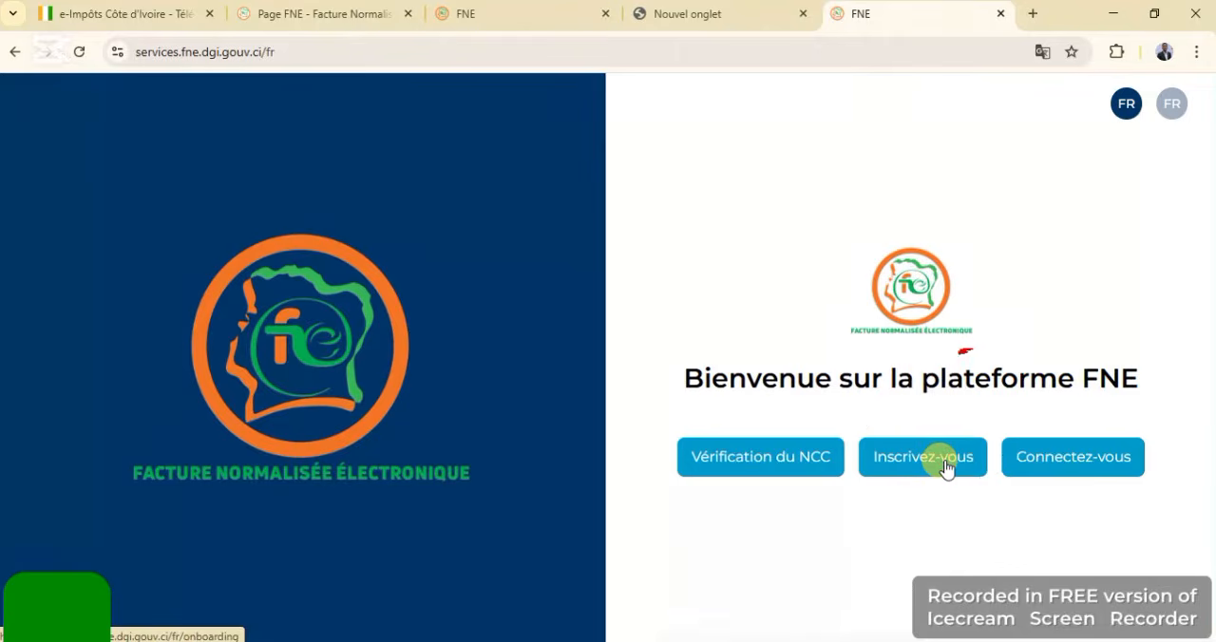
click(945, 466)
click(903, 314)
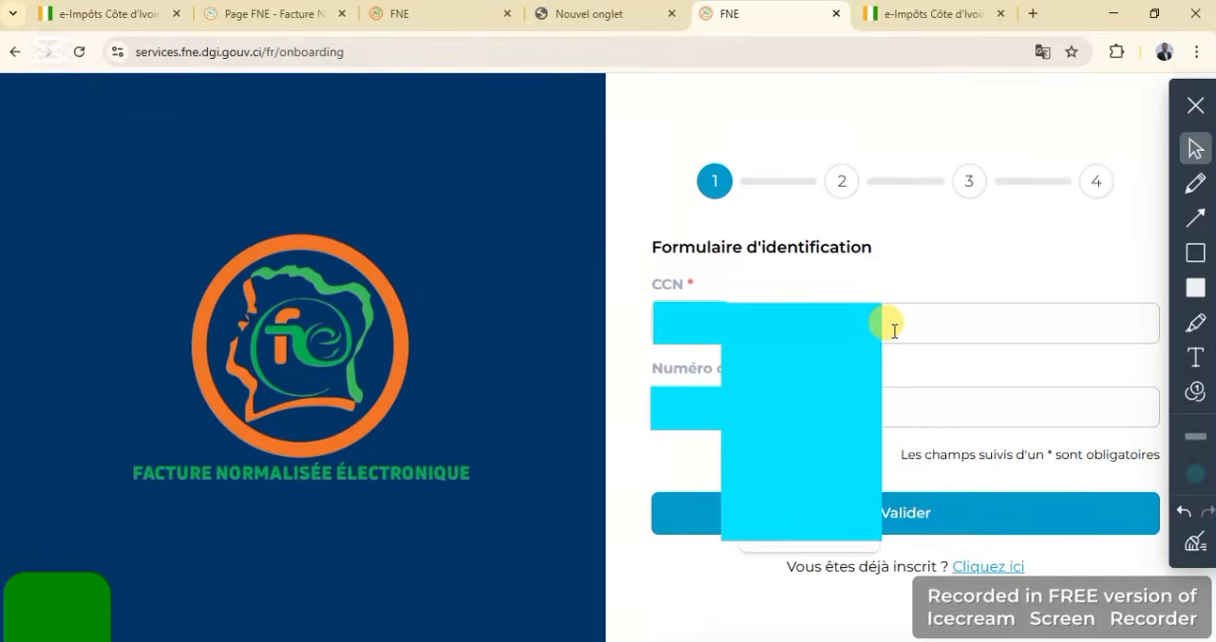
click(910, 514)
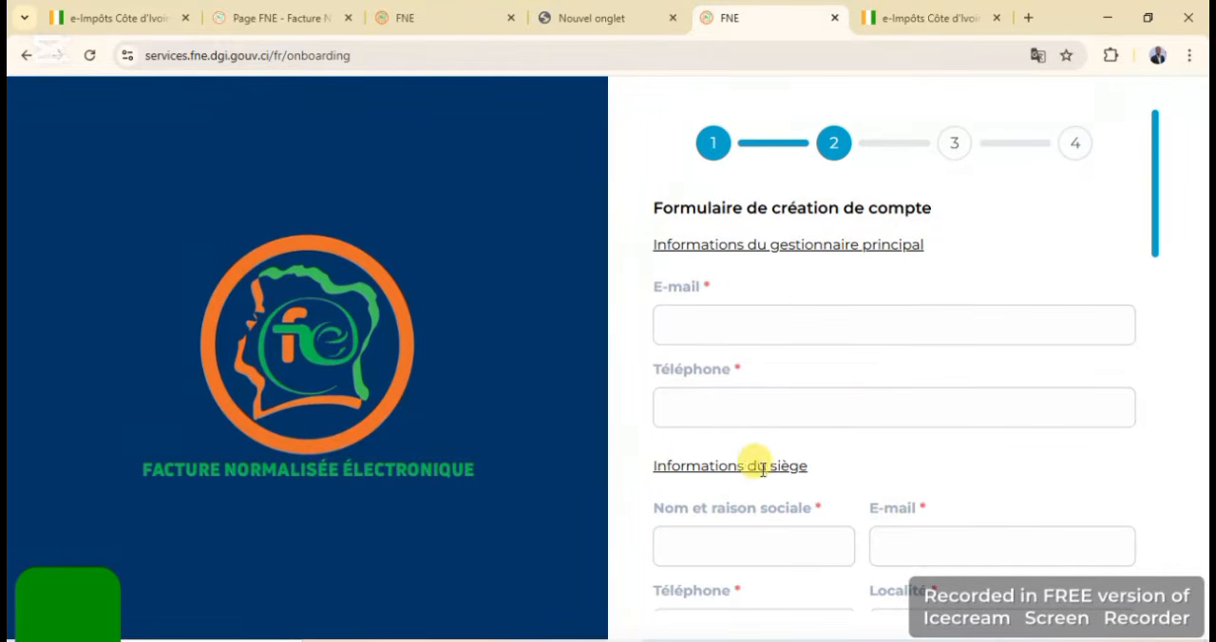
Set the head office's Commune to KORHOGO in the account creation form
scroll(1093, 544, down, 4)
click(985, 327)
text(KORH)
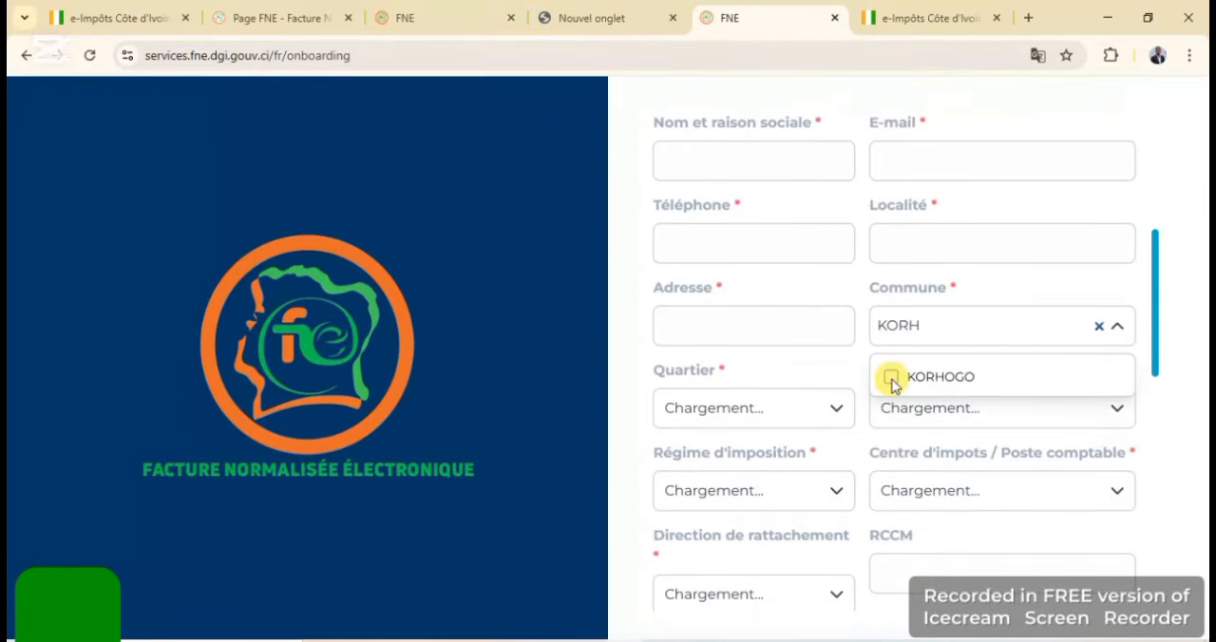
click(891, 378)
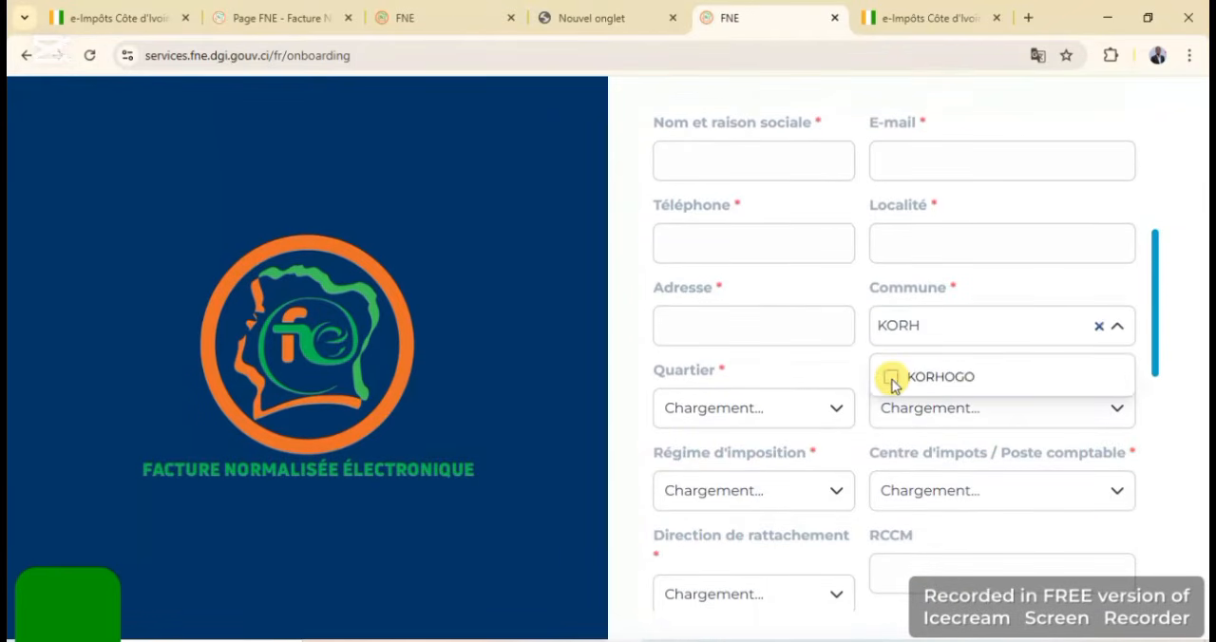
click(893, 378)
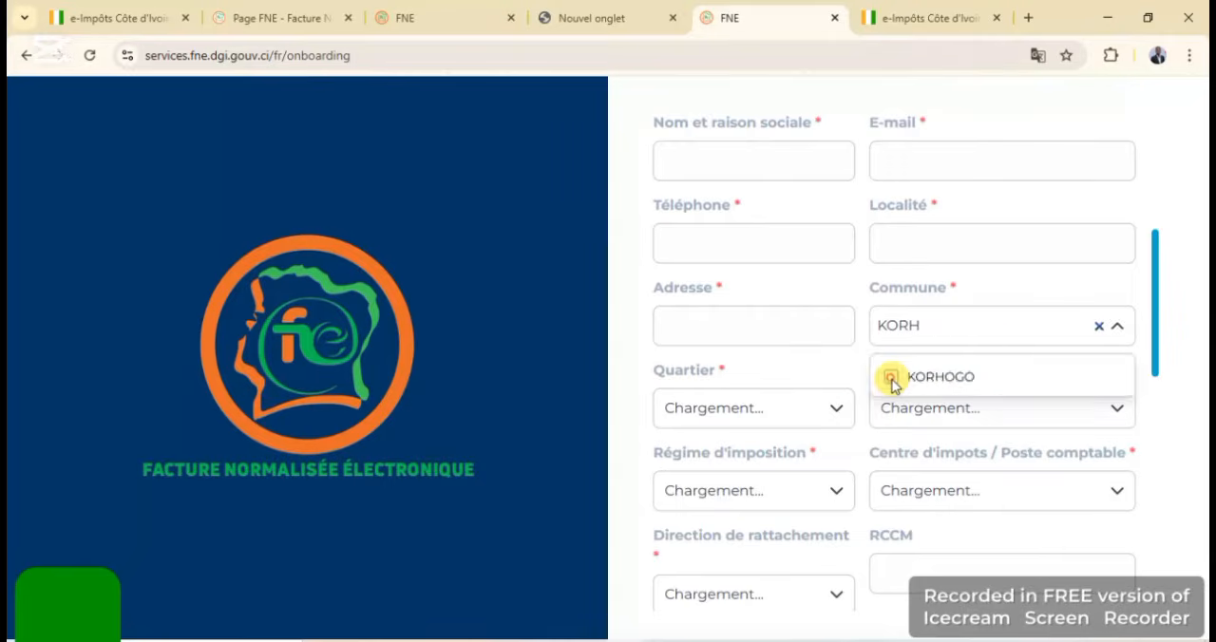
click(893, 379)
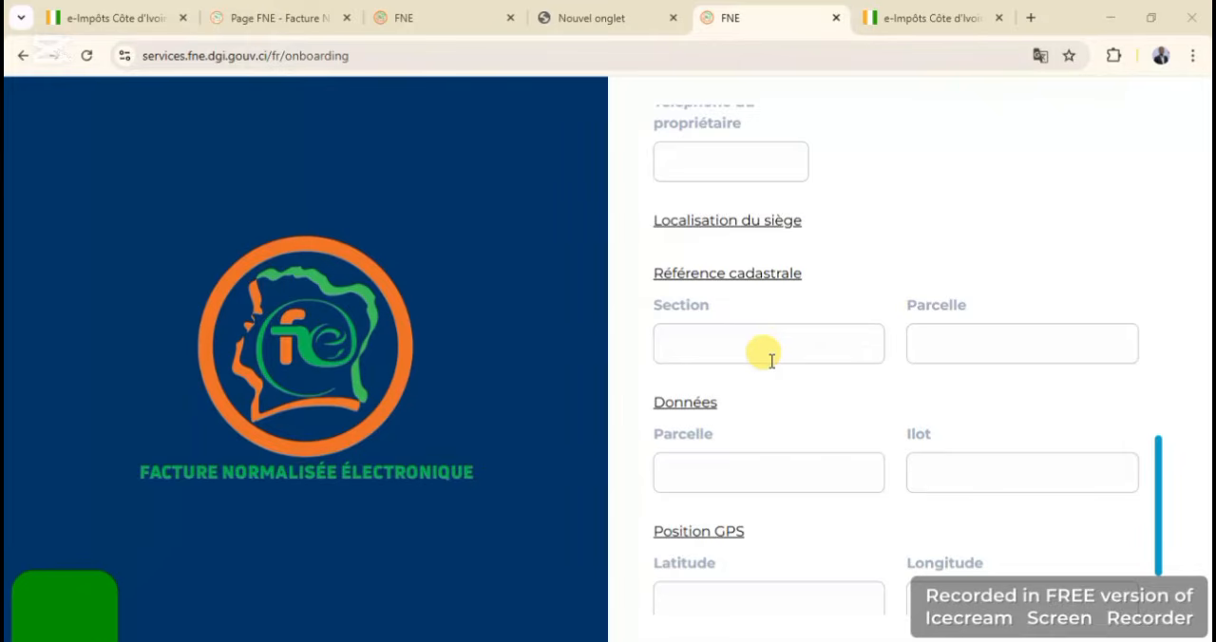
Proceed to the technical billing information and answer Non for Solution logicielle de facturation, Caisse enregistreuse and Terminal de paiement électronique
scroll(772, 361, down, 2)
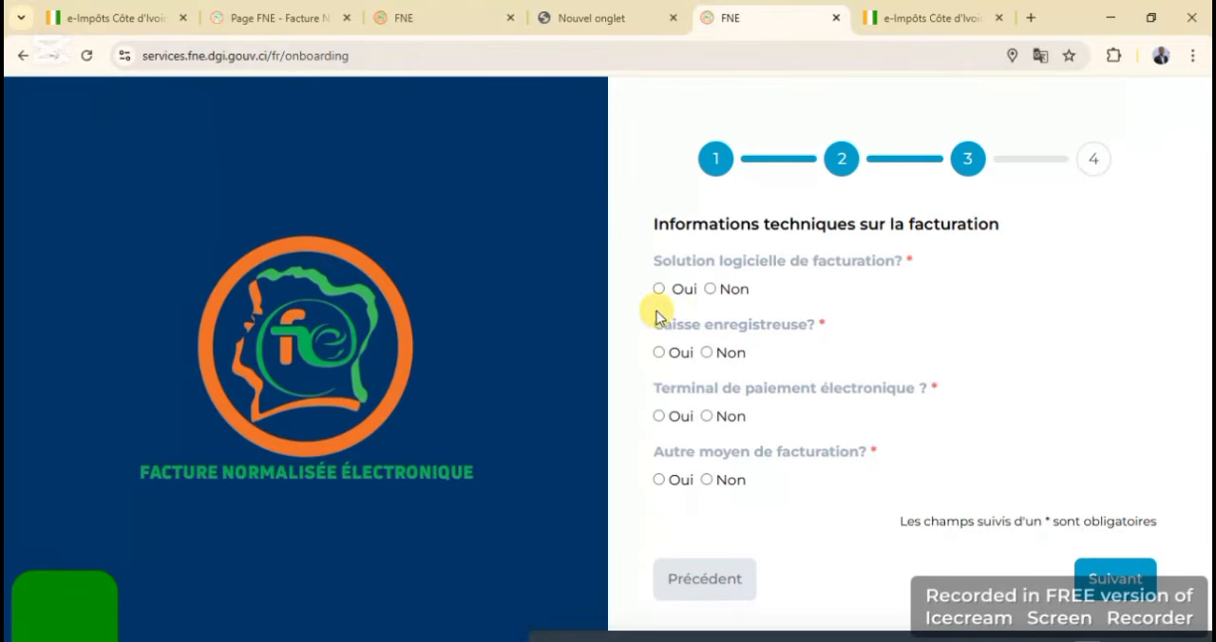
click(711, 288)
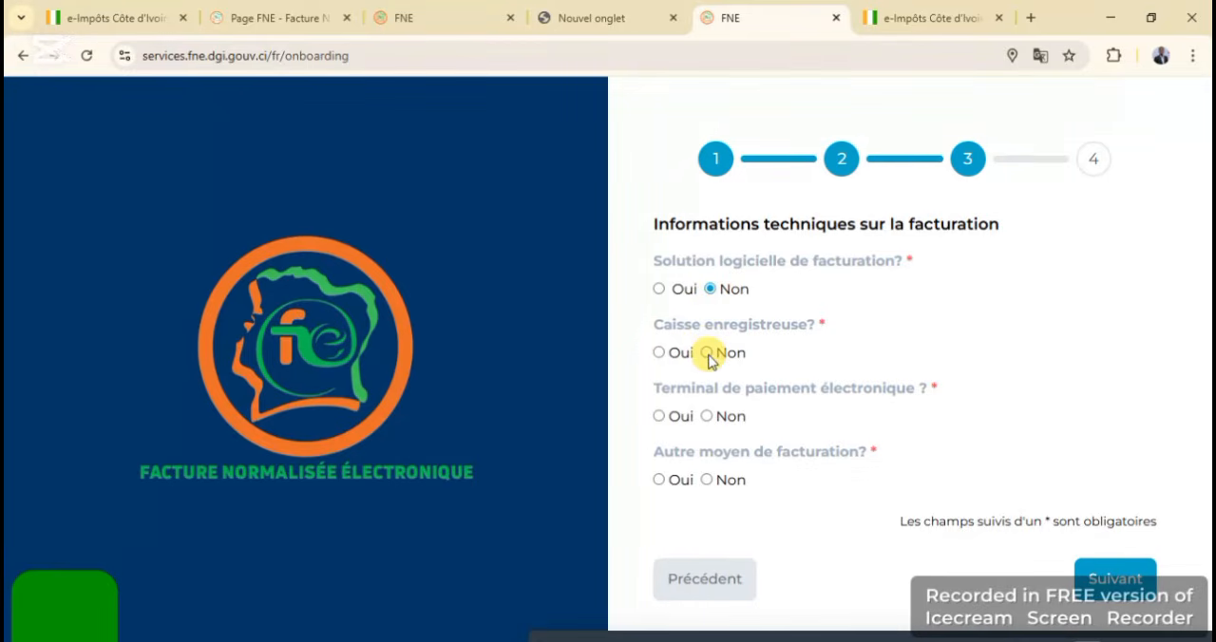
click(708, 354)
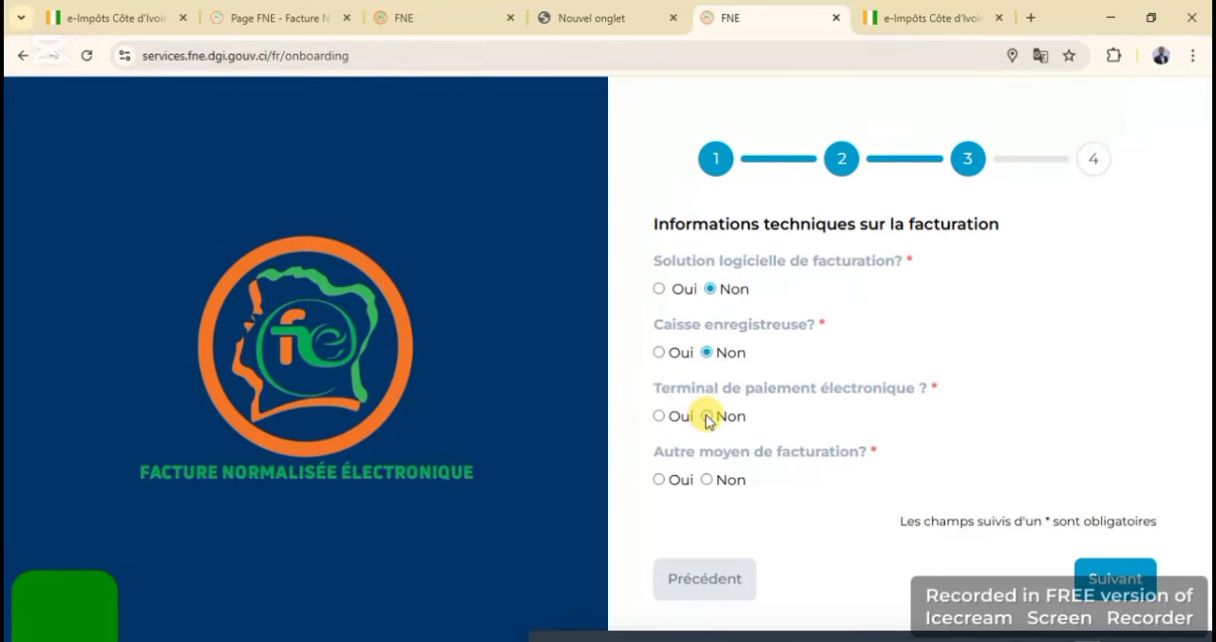
click(706, 416)
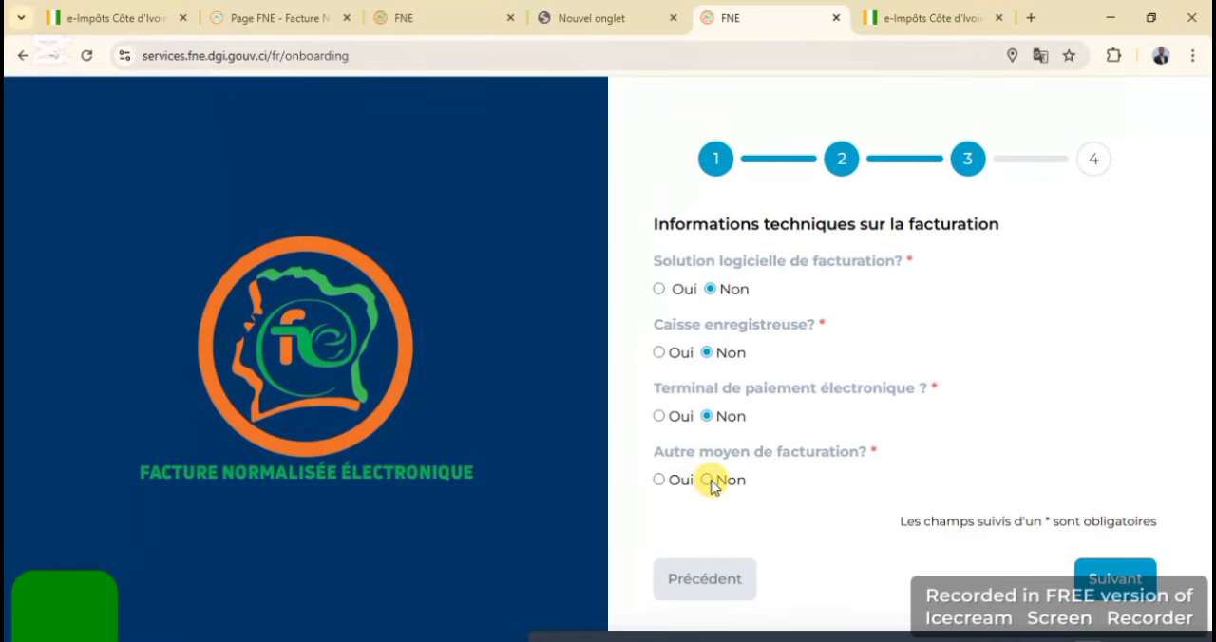
Answer Oui for Autre moyen de facturation, specify ESPECE as the method, and continue to the registration summary
click(659, 479)
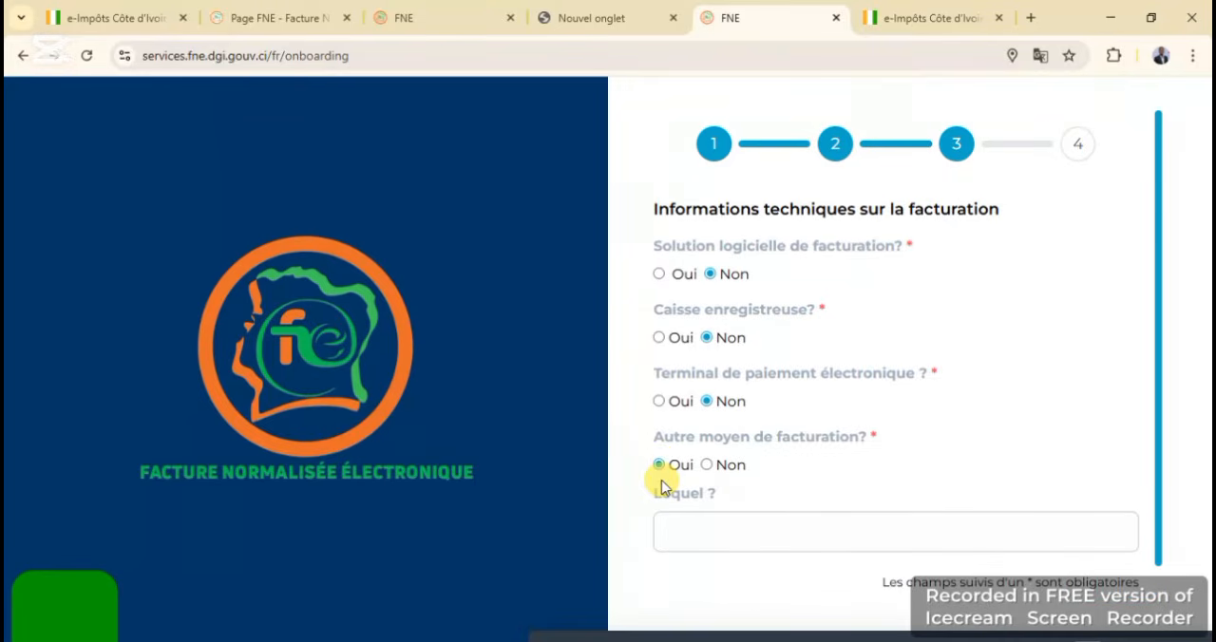
click(685, 529)
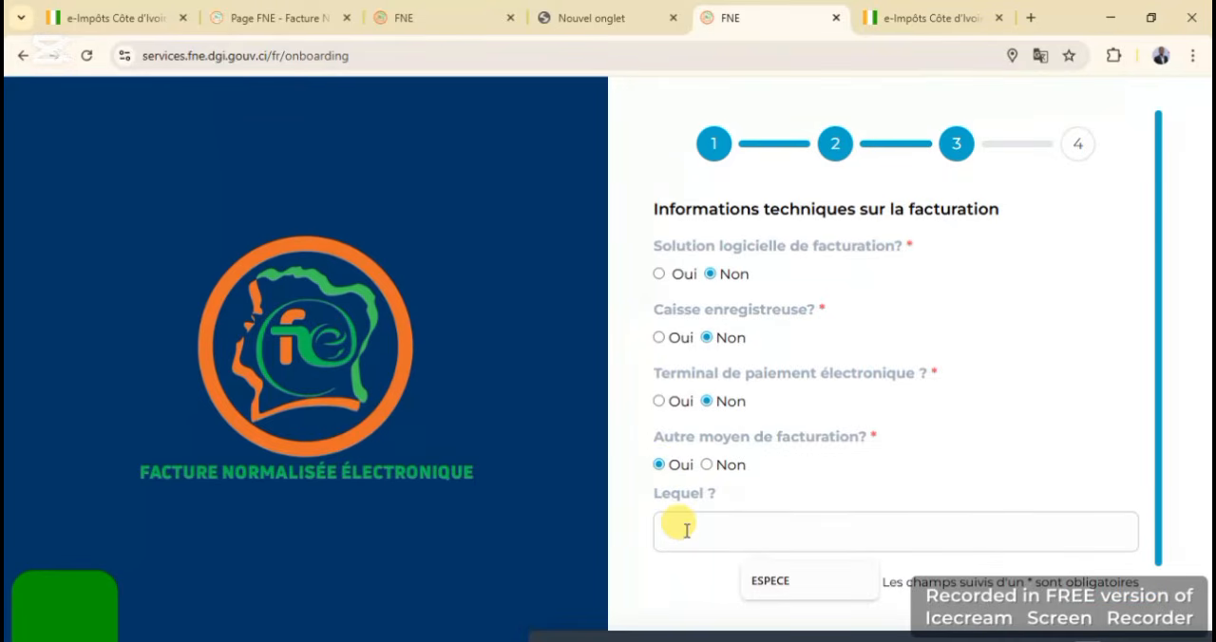
click(771, 582)
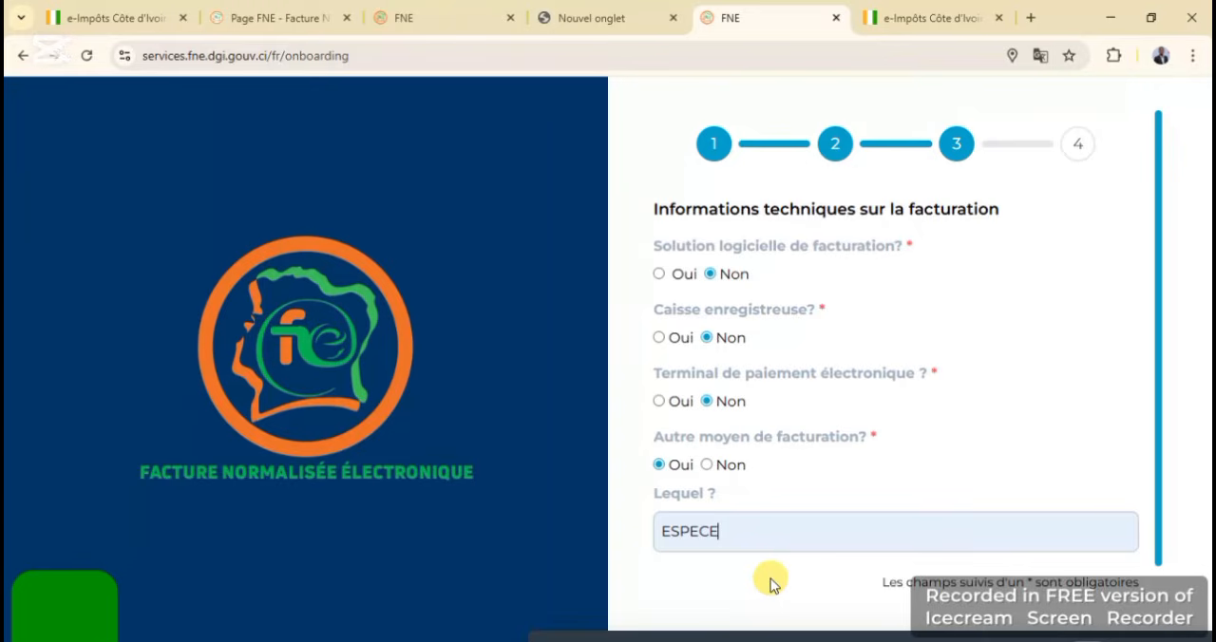
scroll(771, 583, down, 1)
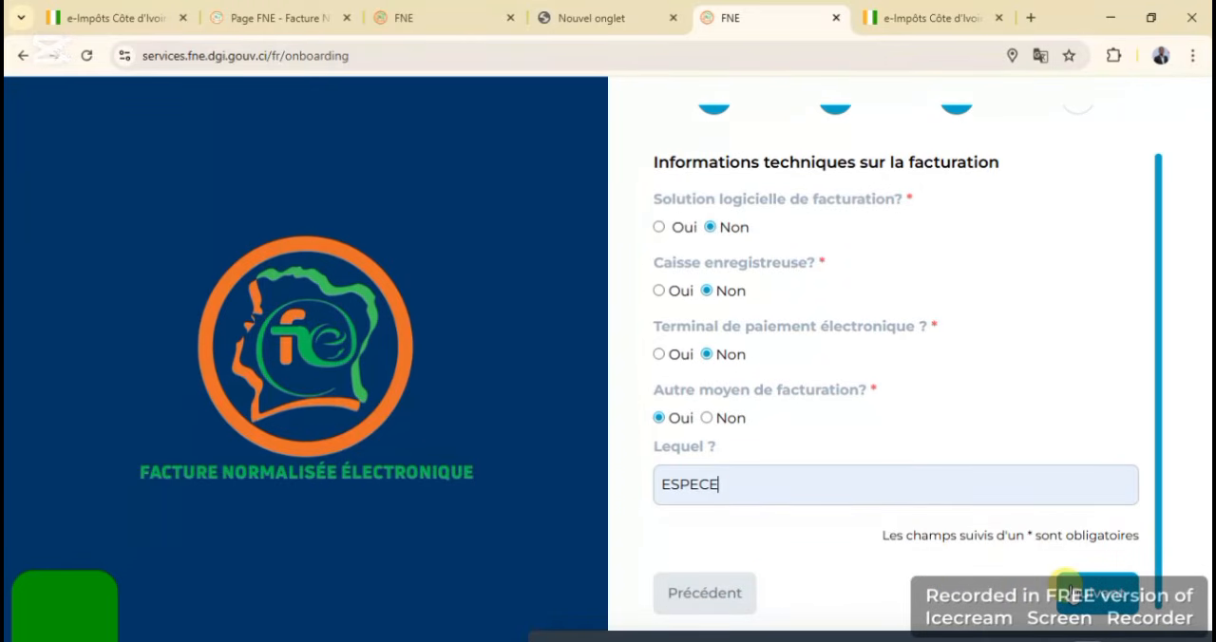
click(1068, 583)
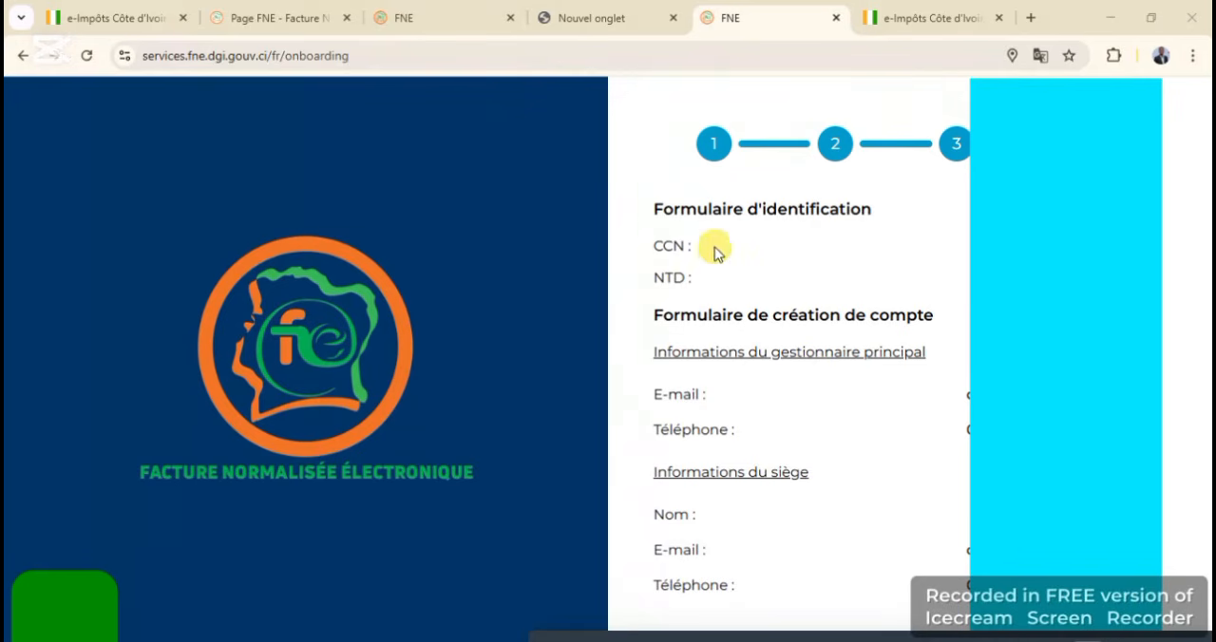
Review the registration summary, accept the general terms and conditions, and submit the company's FNE registration
scroll(811, 355, down, 3)
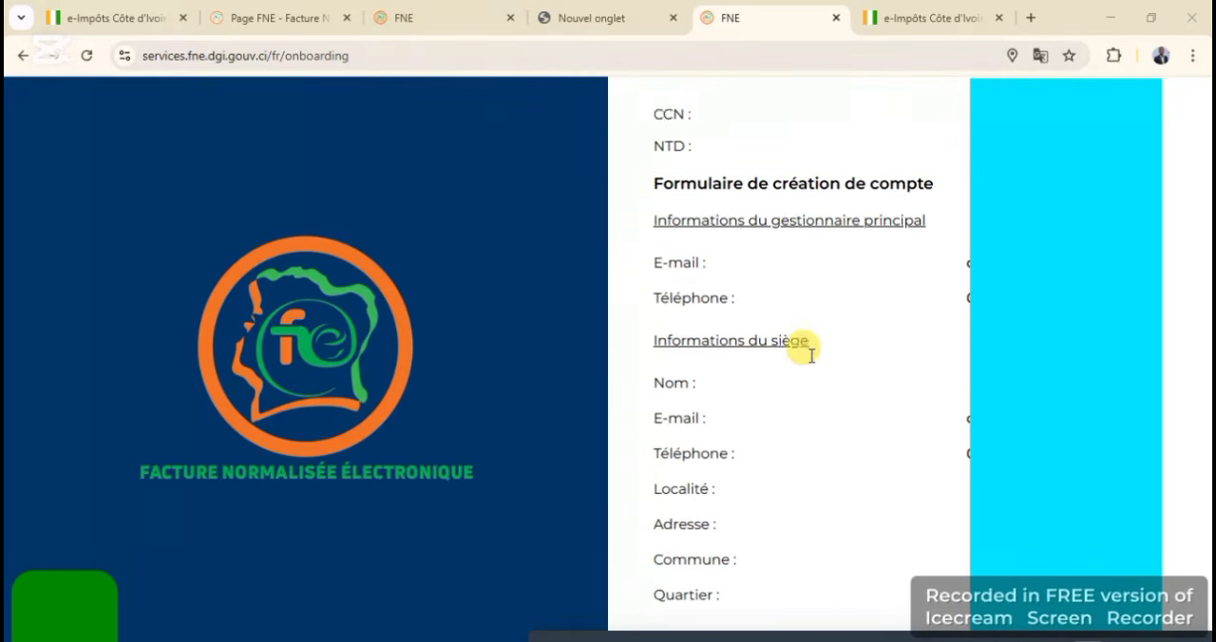
scroll(810, 356, down, 15)
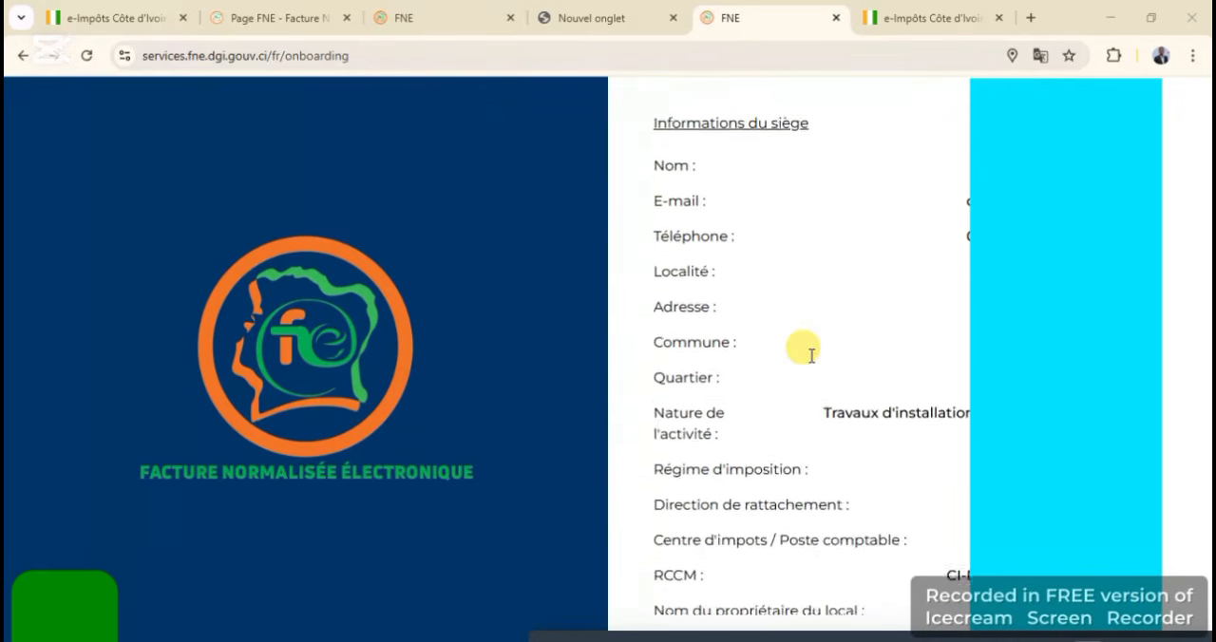
scroll(810, 355, down, 3)
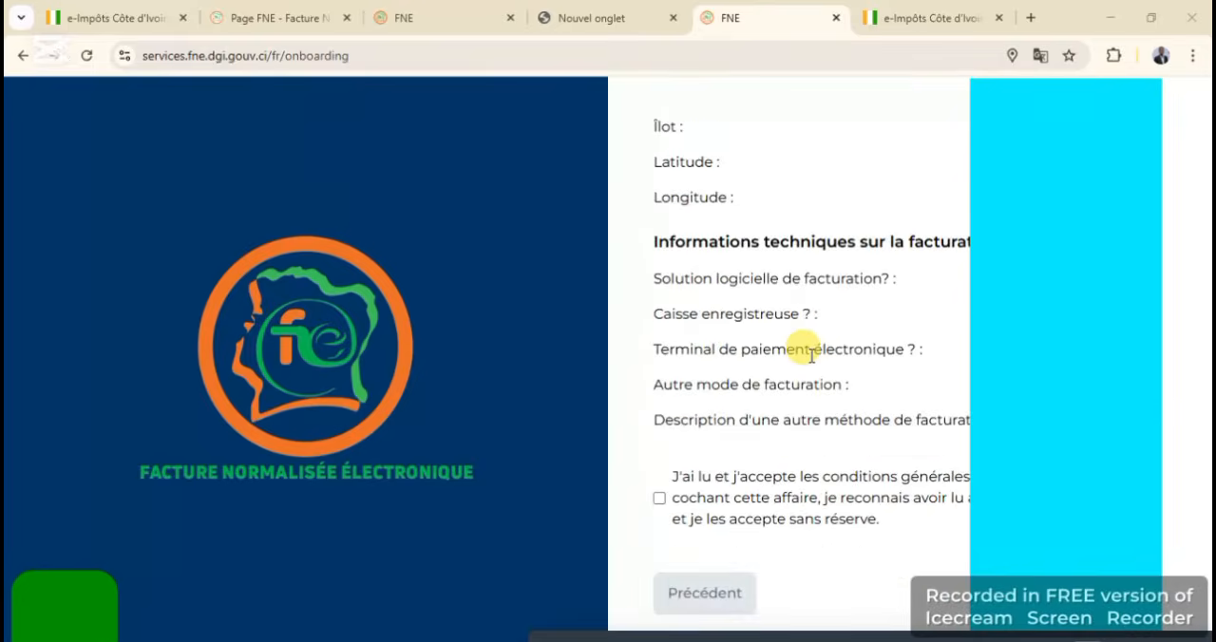
scroll(810, 355, up, 2)
scroll(810, 355, down, 2)
scroll(810, 355, up, 1)
scroll(810, 355, down, 1)
click(653, 498)
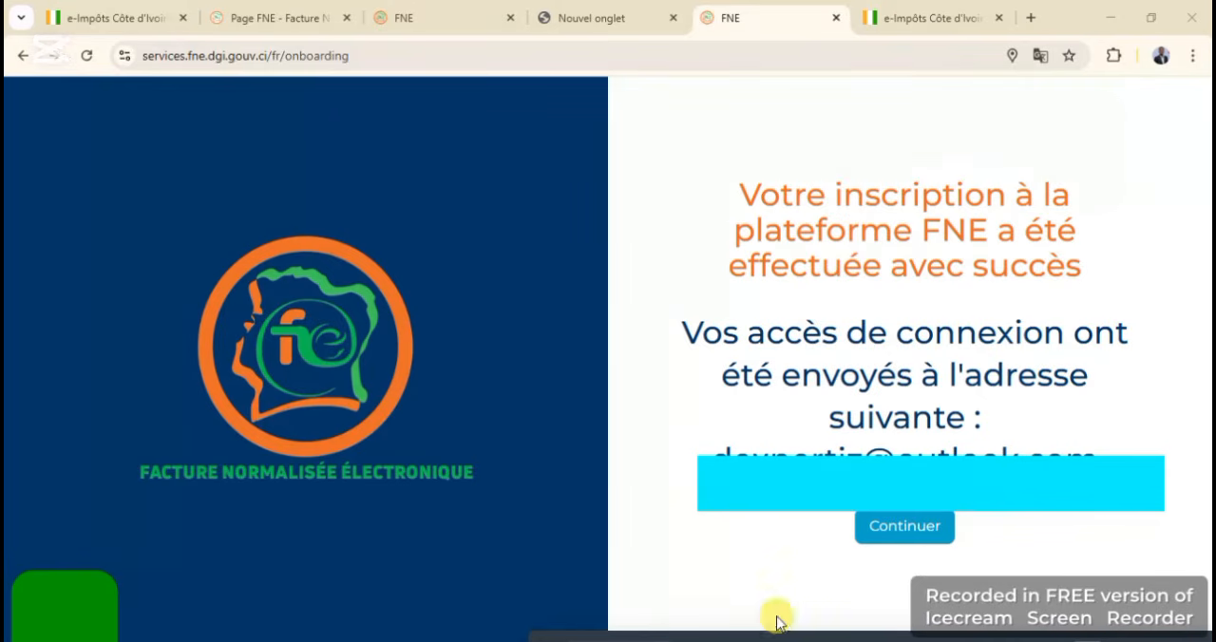
Continue from the registration confirmation to the login page and sign in to the company's account
click(917, 534)
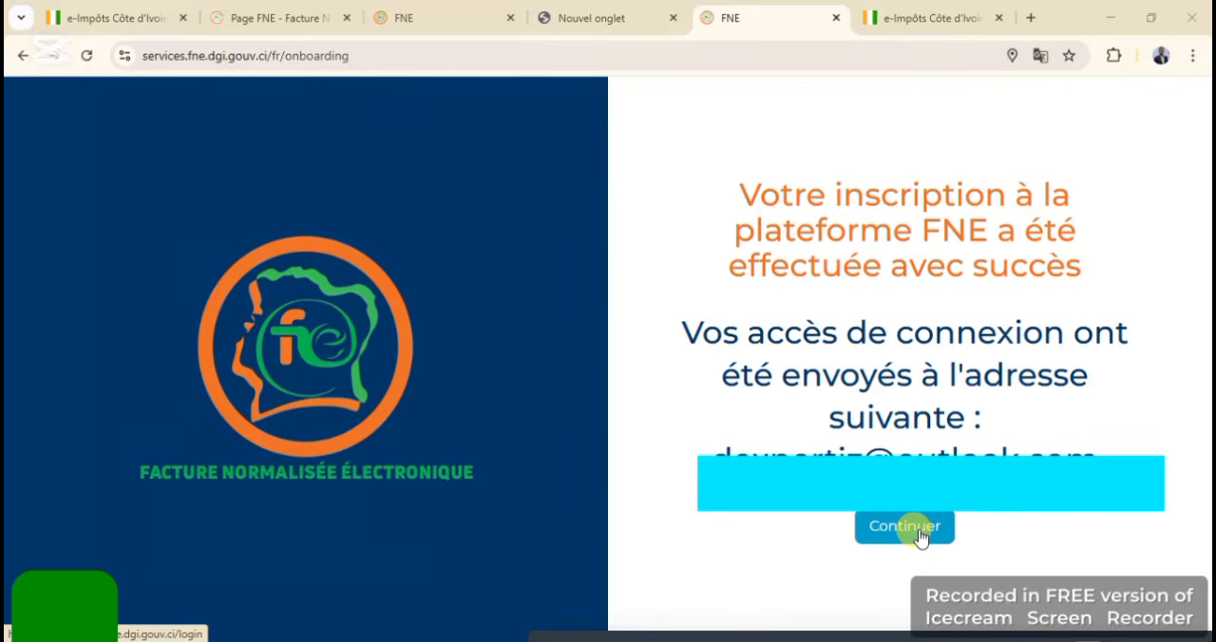
click(917, 534)
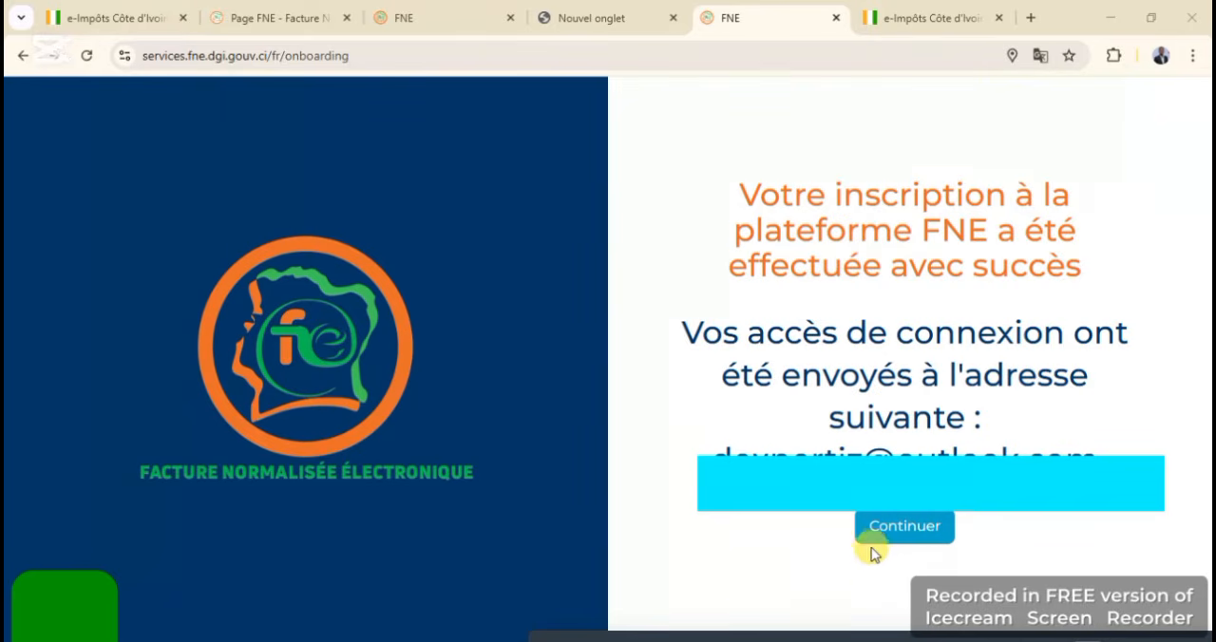
click(919, 529)
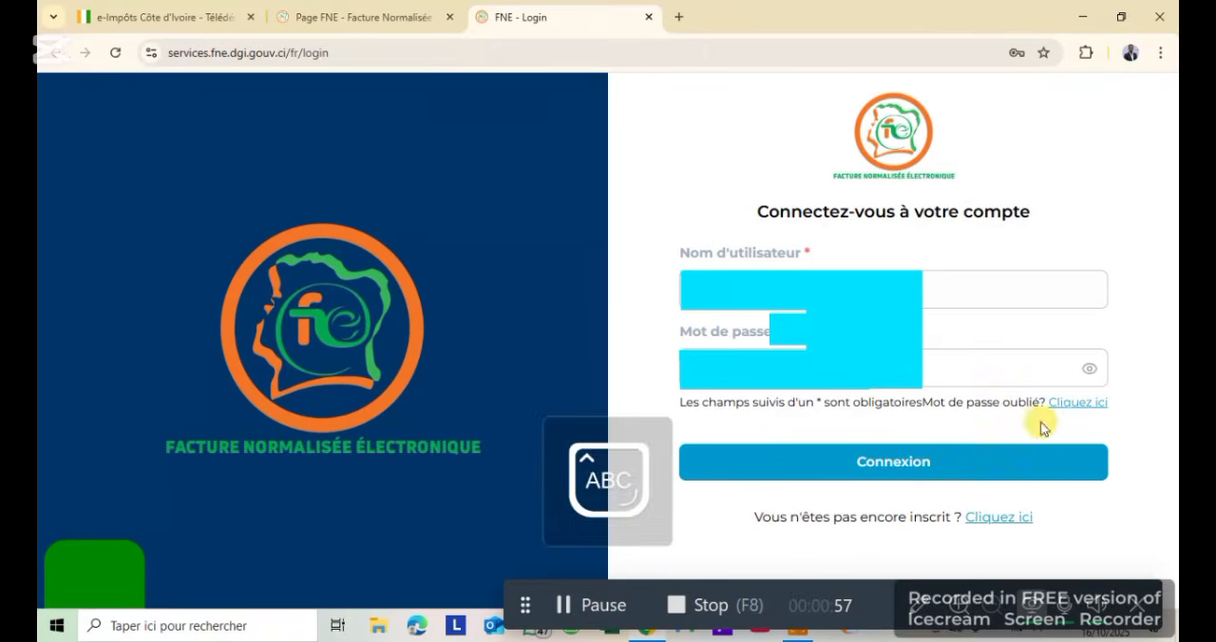
click(988, 464)
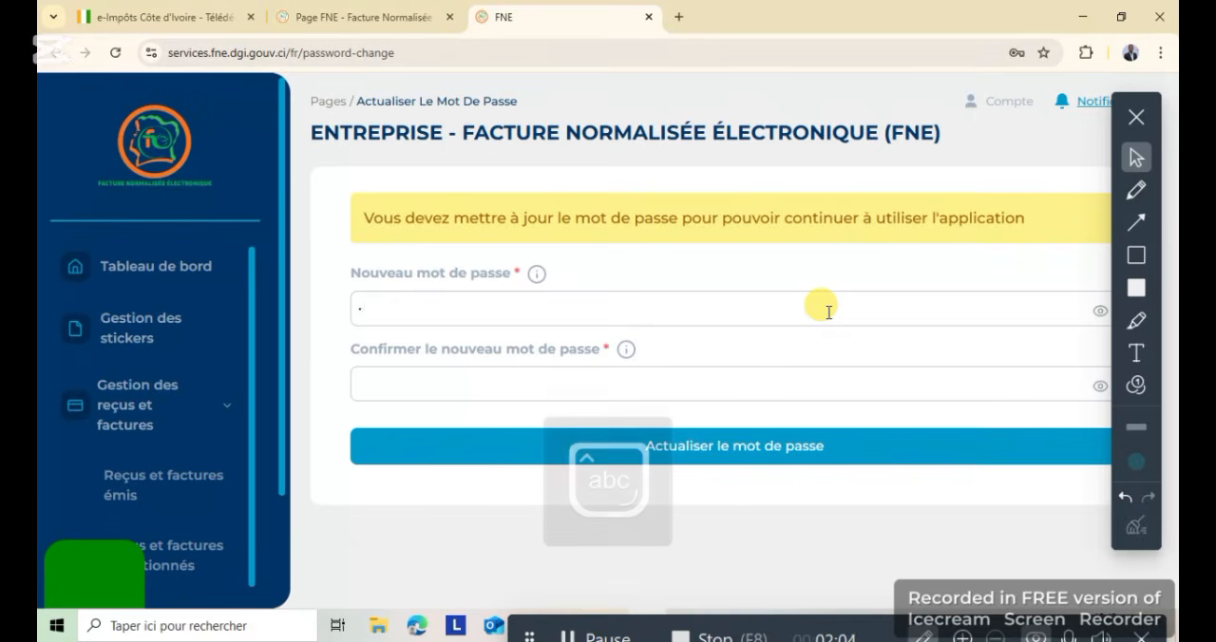
Enter a new account password, repeat it in the confirmation field, and submit the password update
text(••••••)
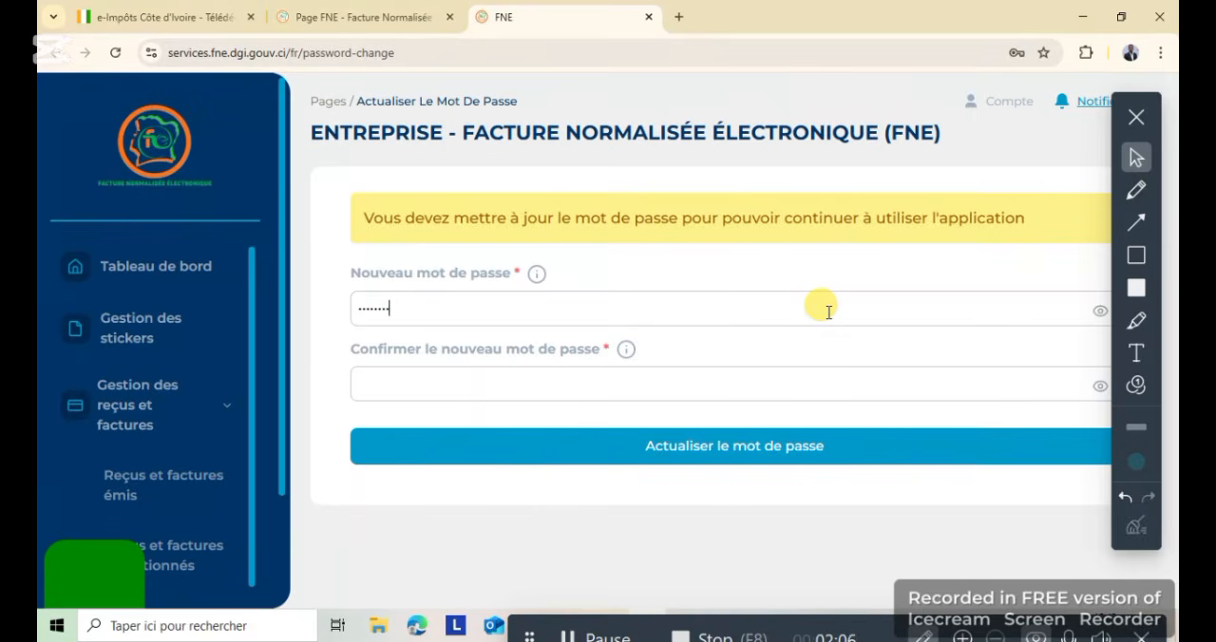
text(•••)
key(Caps_Lock)
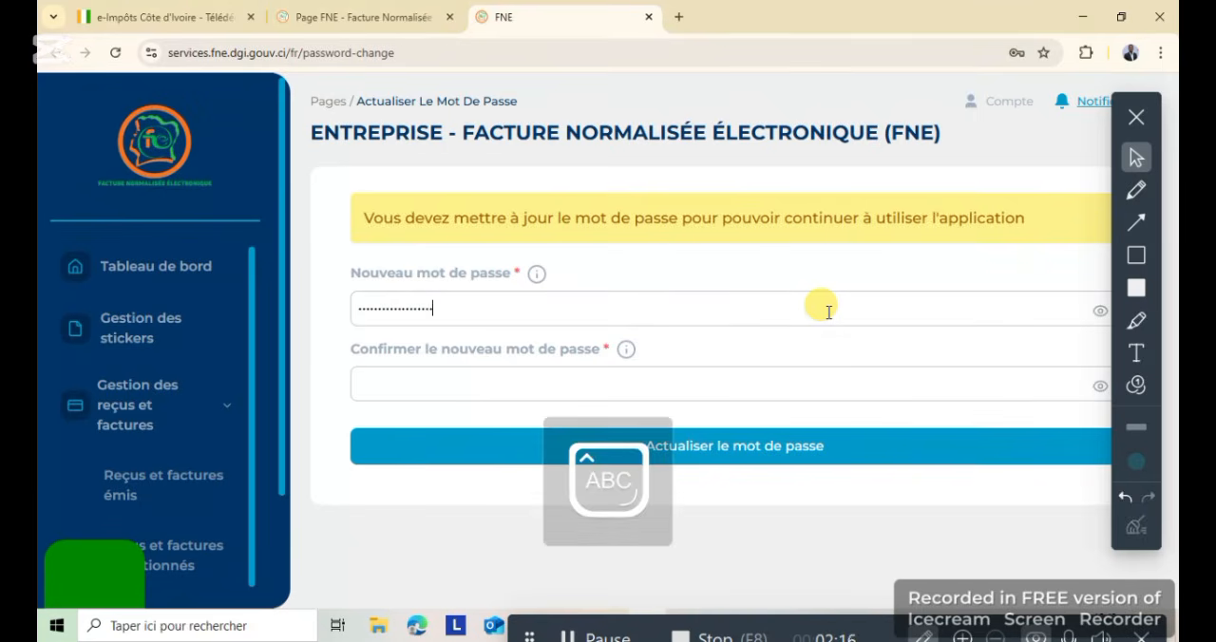
click(560, 384)
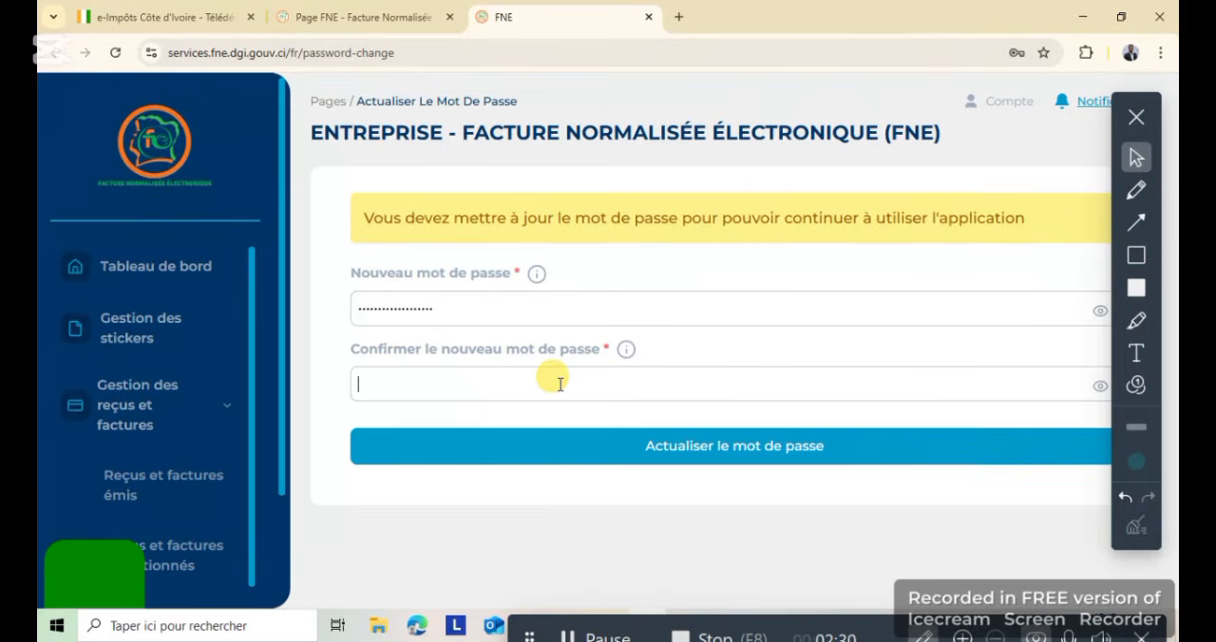
key(Caps_Lock)
text(•••••••••••)
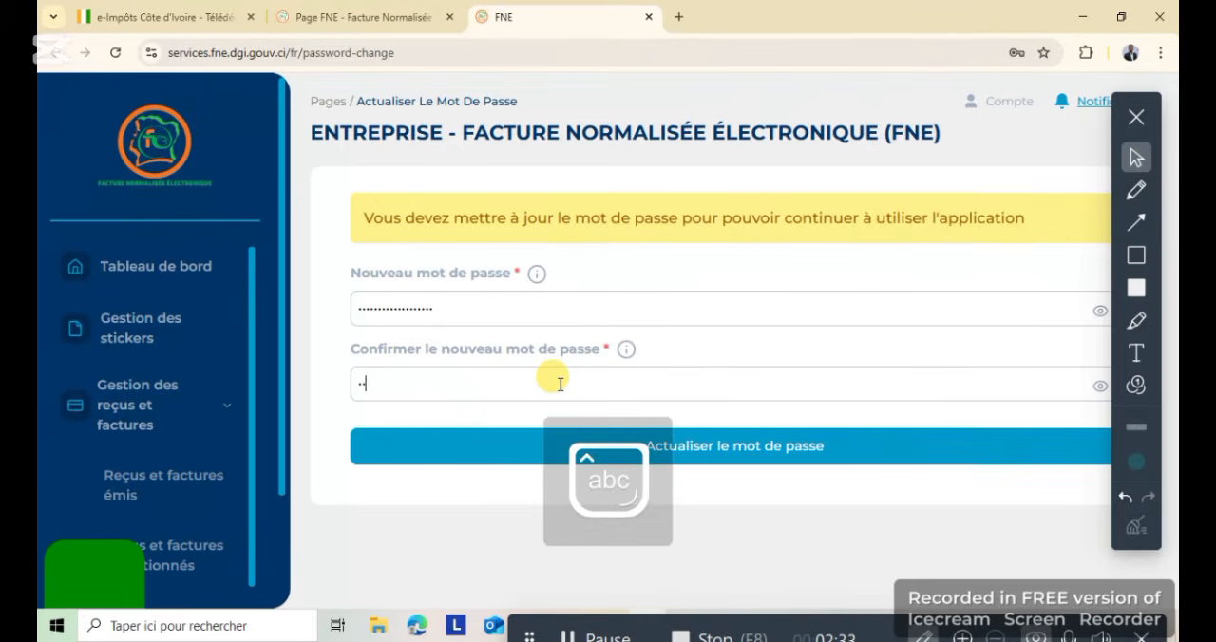
key(Caps_Lock)
text(••)
click(801, 442)
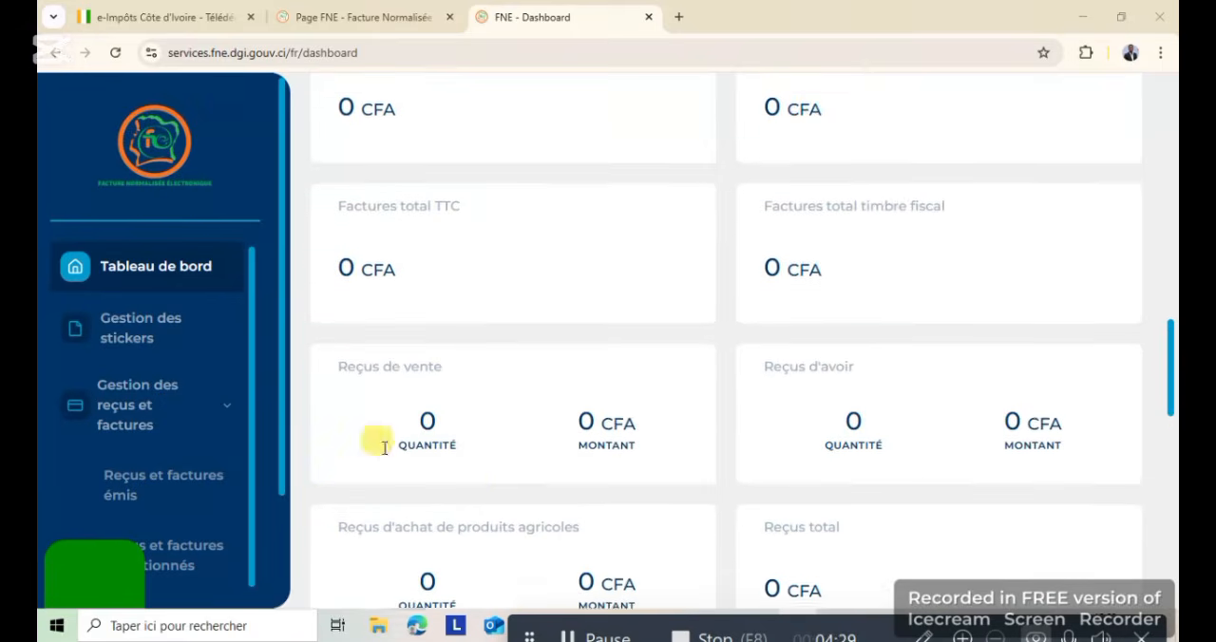
Look over the FNE dashboard's invoice and receipt figures and open the Gestion des stickers page
scroll(372, 433, down, 1)
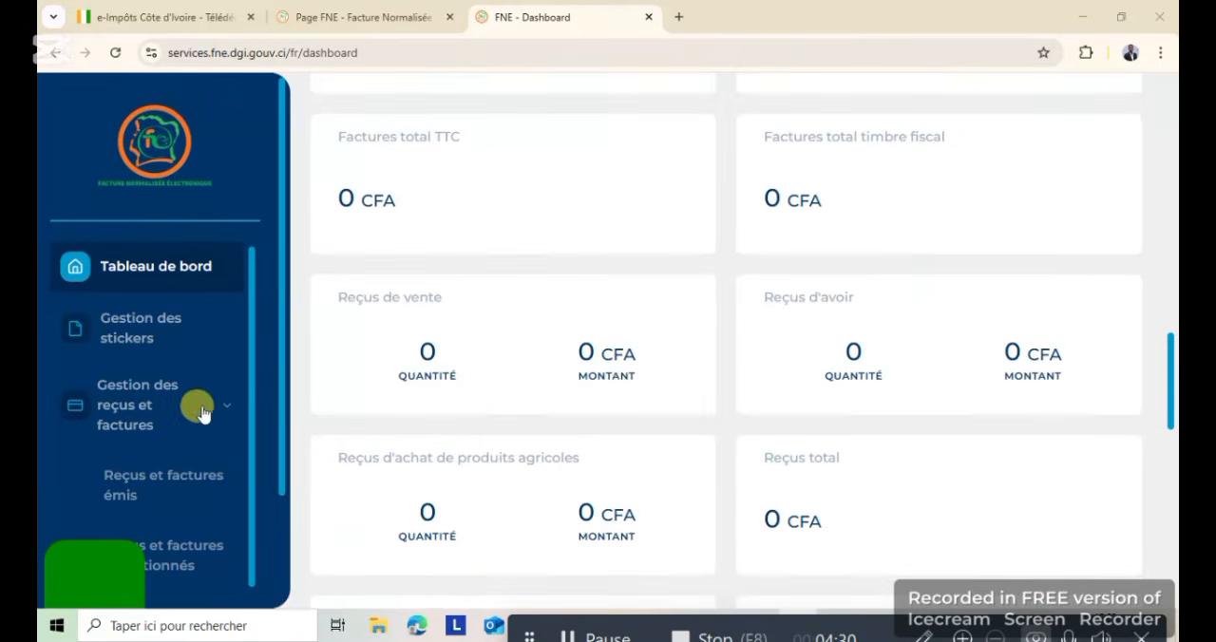
drag(252, 390, 254, 326)
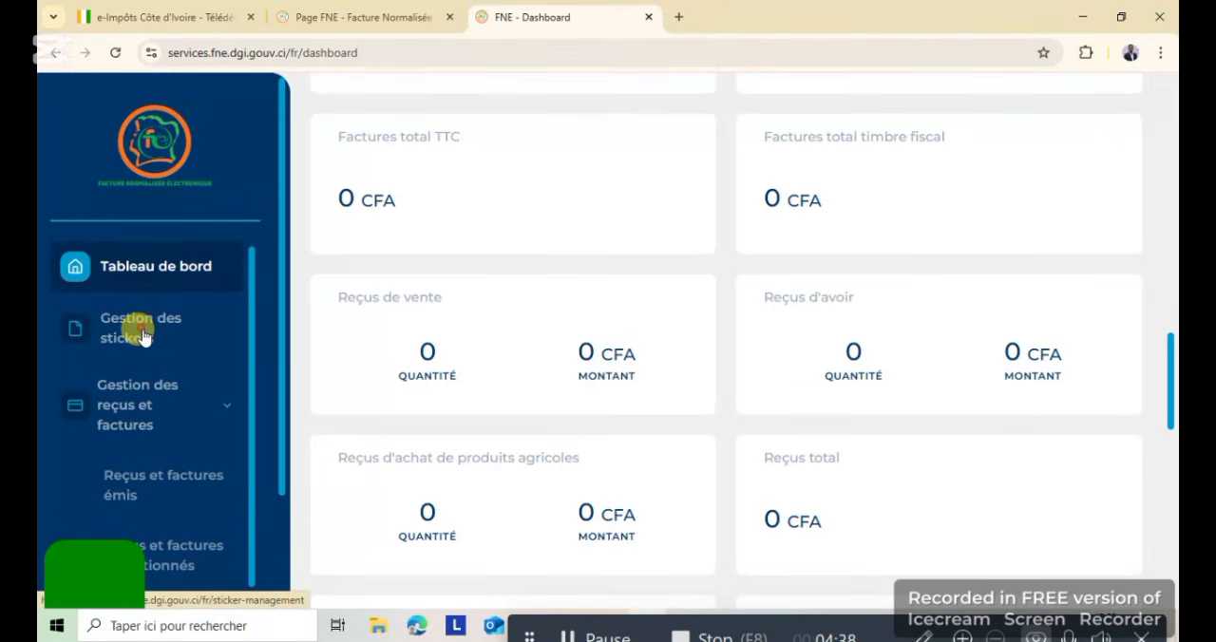
click(74, 327)
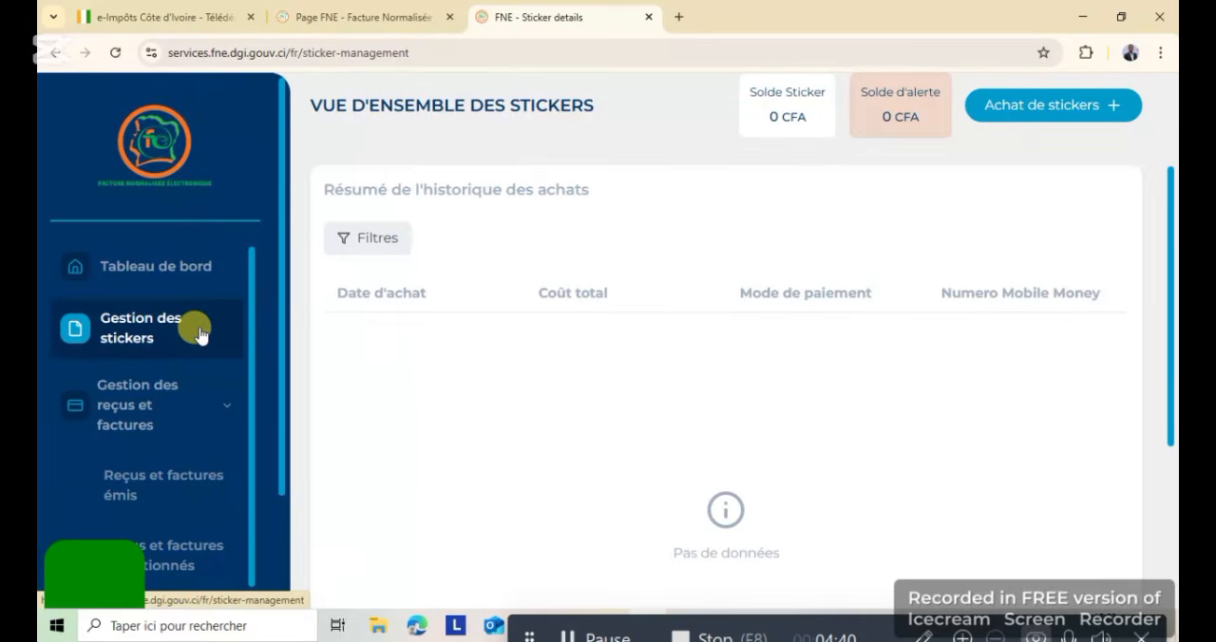
Collapse and re-expand the Gestion des reçus et factures section, and open the Paramétrage page
click(72, 419)
scroll(186, 435, down, 1)
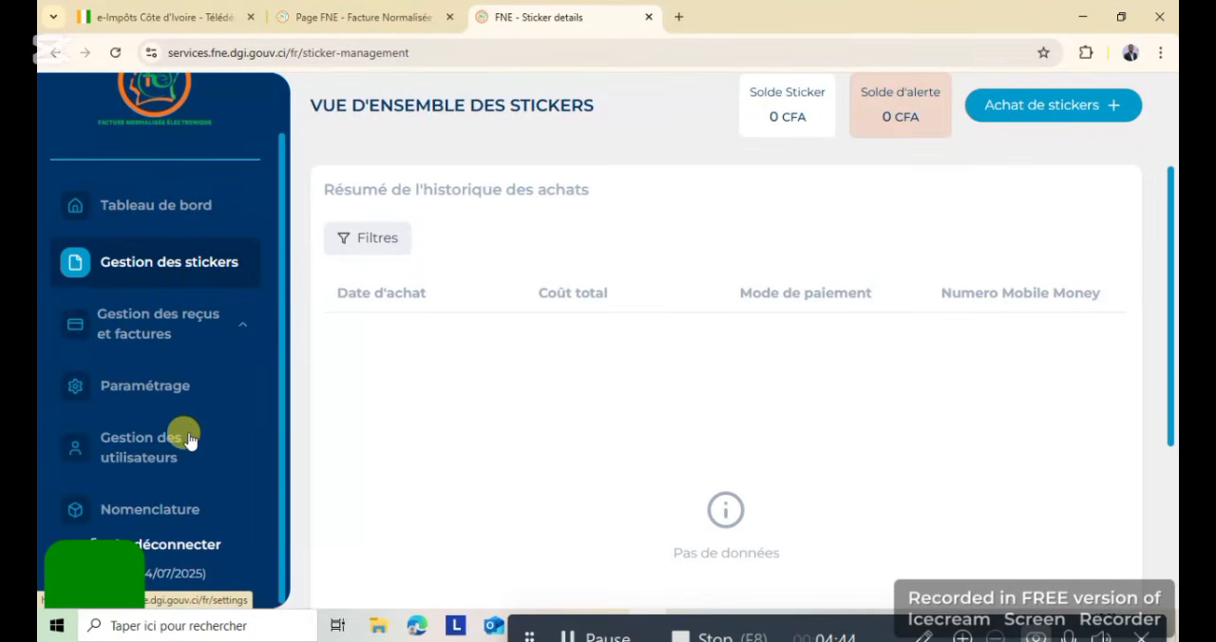
click(75, 325)
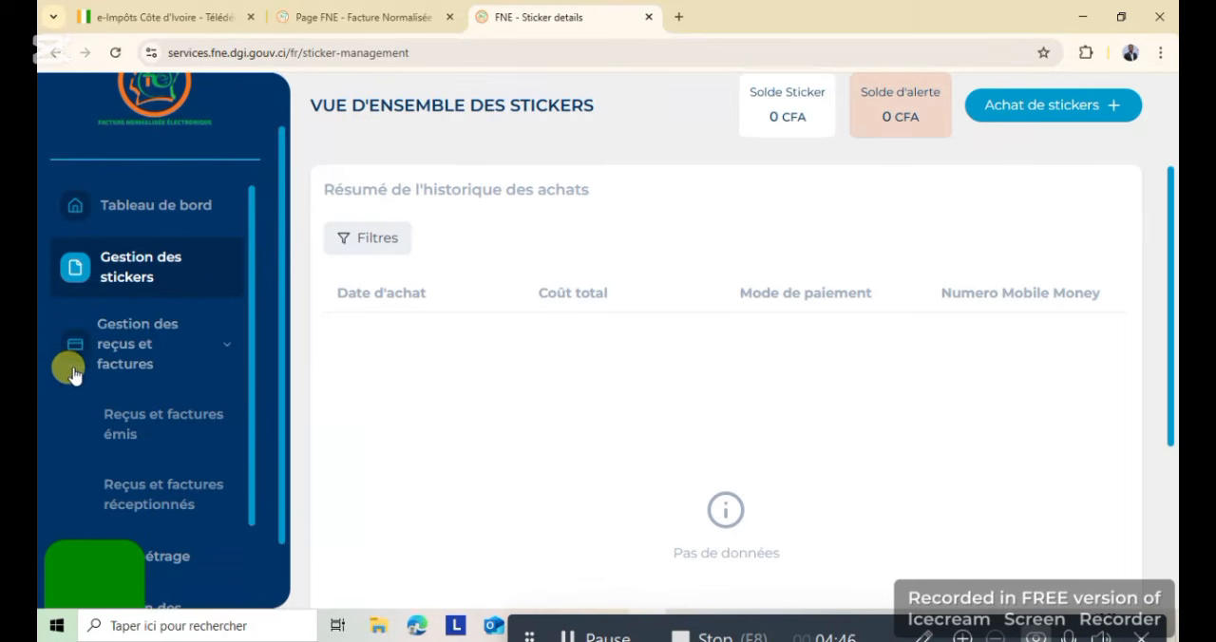
scroll(130, 386, down, 1)
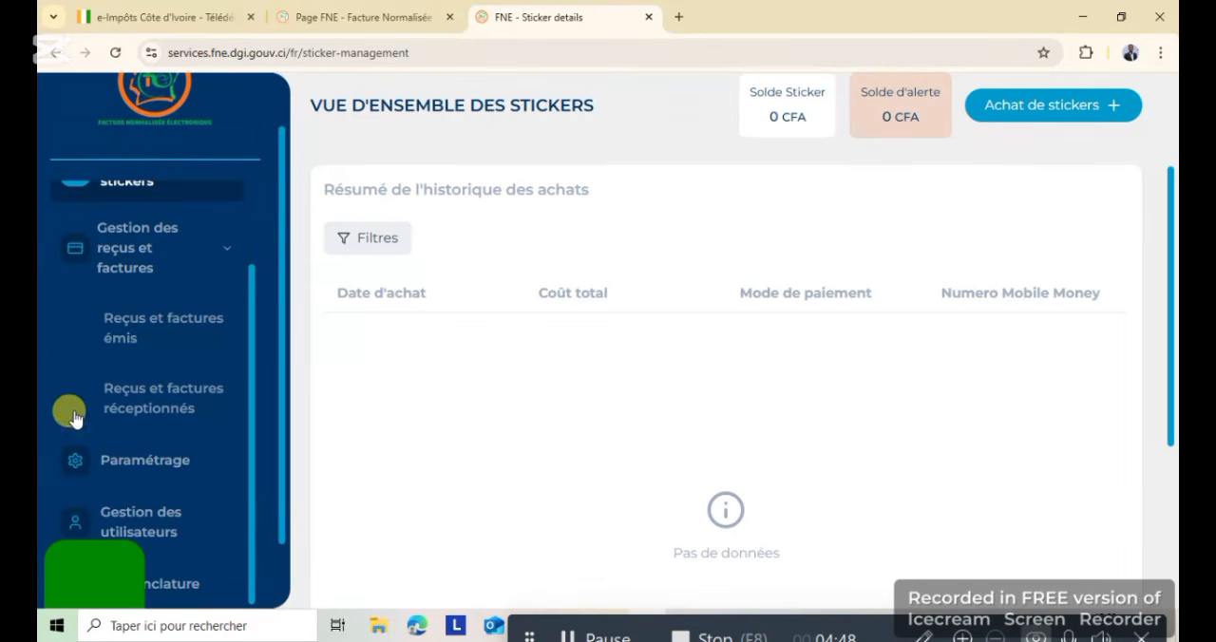
click(68, 455)
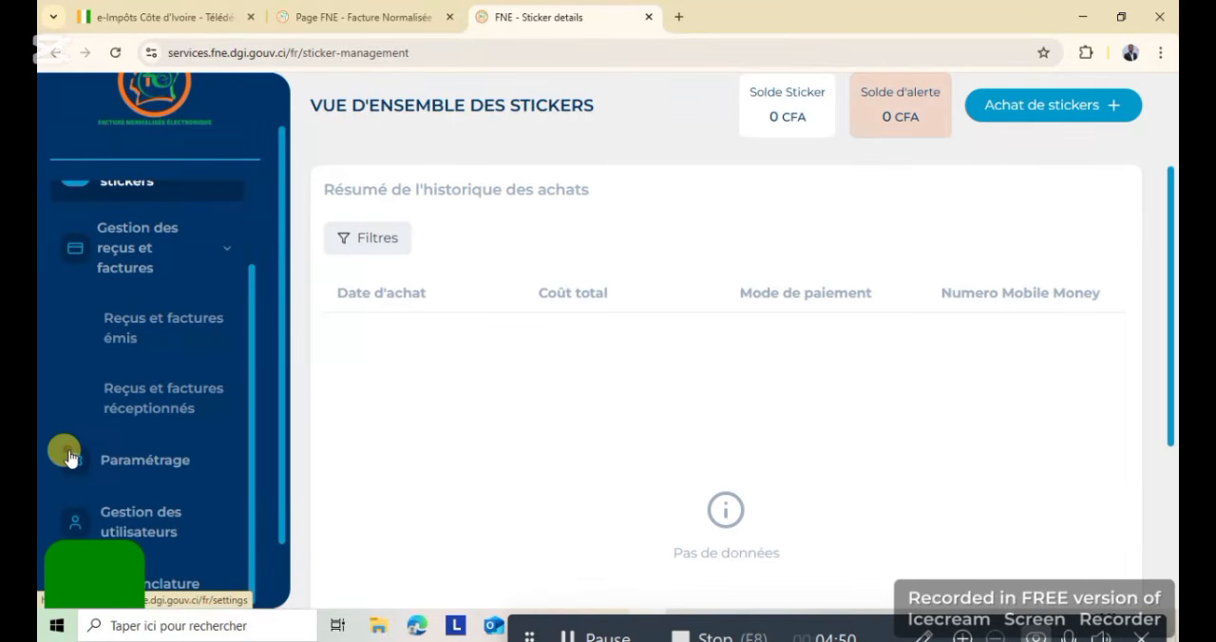